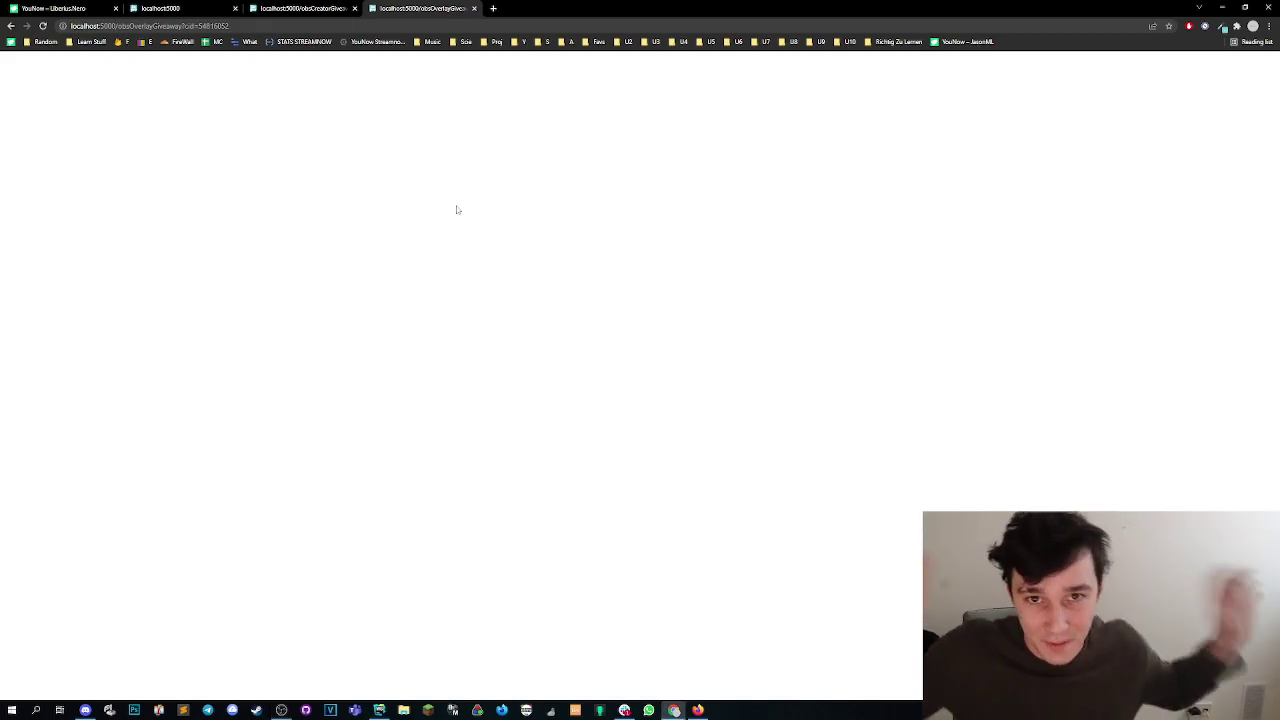
- On the localhost:5000 tools page, swap the Entries list for the Sub Giveaway settings form
{"action": "left_click", "coordinate": [320, 8]}
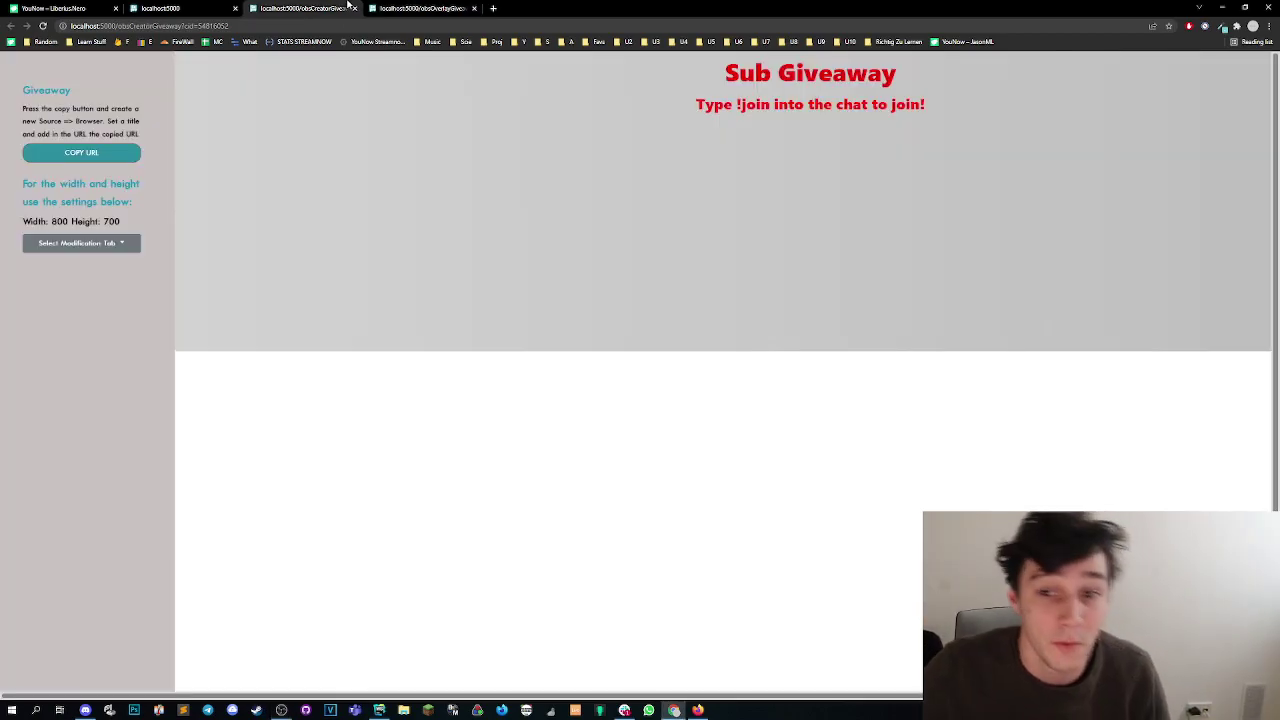
{"action": "left_click", "coordinate": [215, 8]}
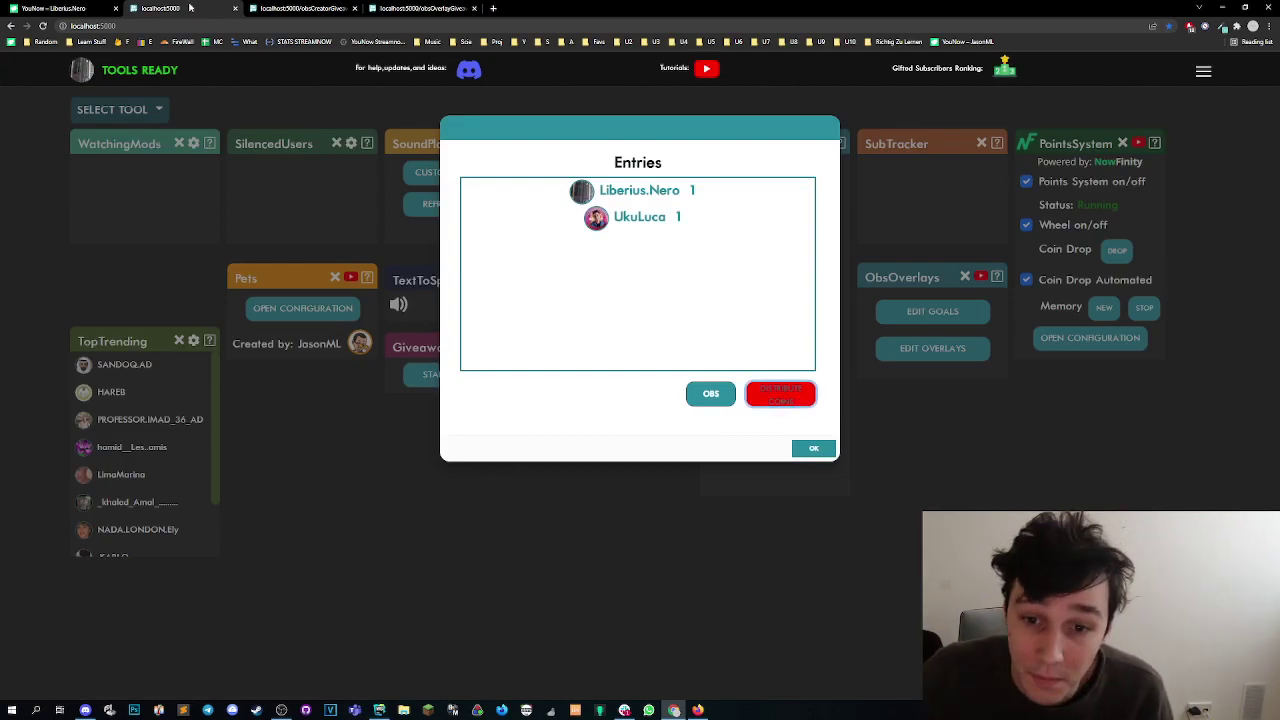
{"action": "left_click", "coordinate": [764, 400]}
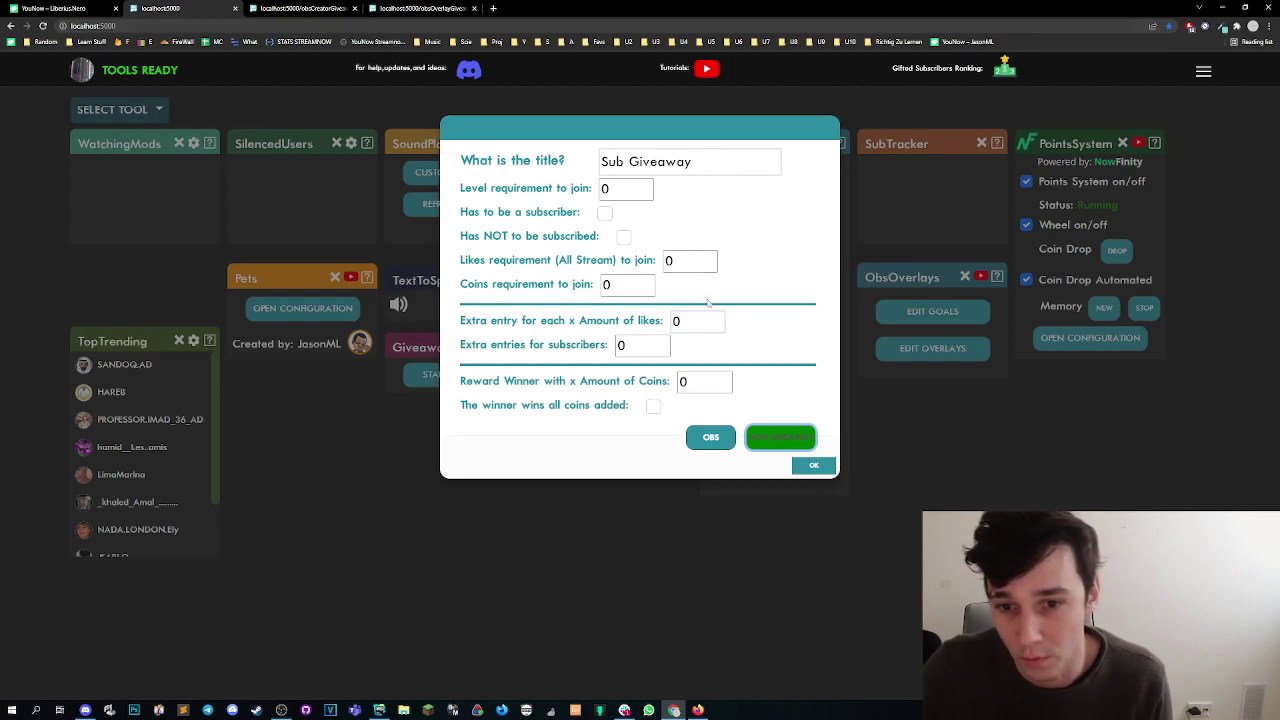
- Review and edit the 'Sub Giveaway' title field in the giveaway form
{"action": "left_click_drag", "start_coordinate": [700, 161], "coordinate": [572, 158]}
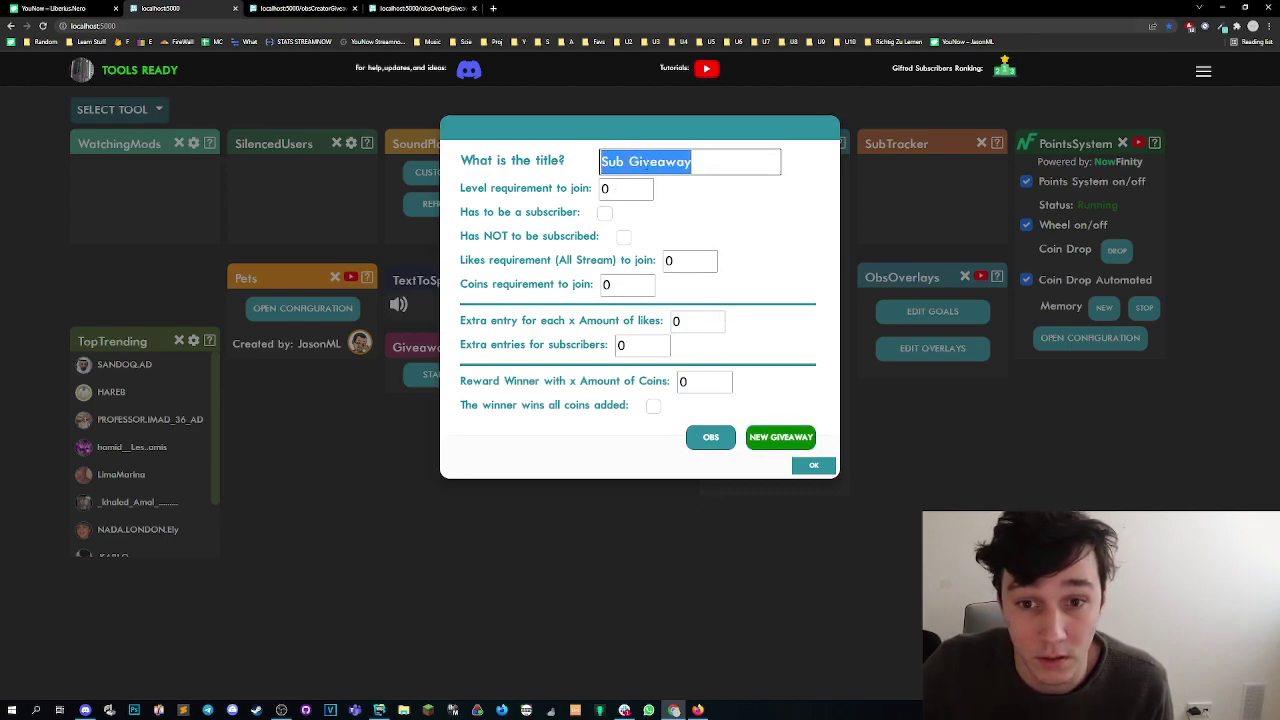
{"action": "left_click", "coordinate": [642, 161]}
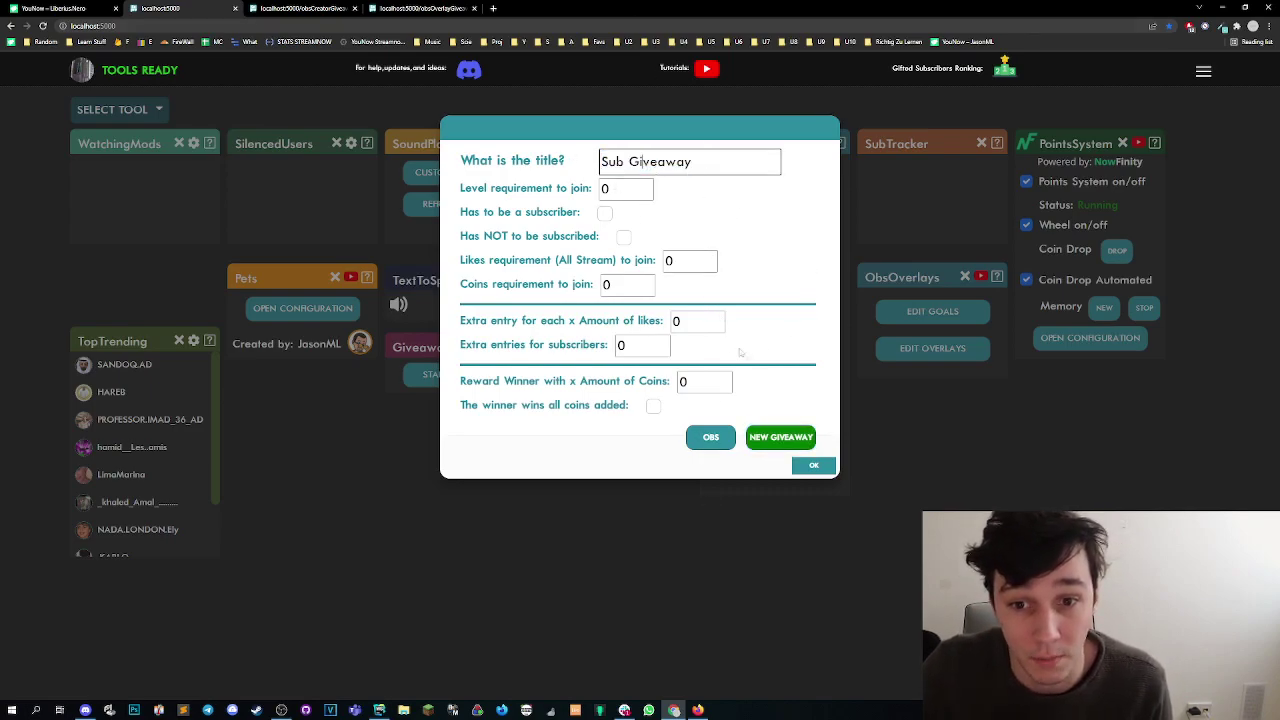
{"action": "left_click", "coordinate": [743, 205]}
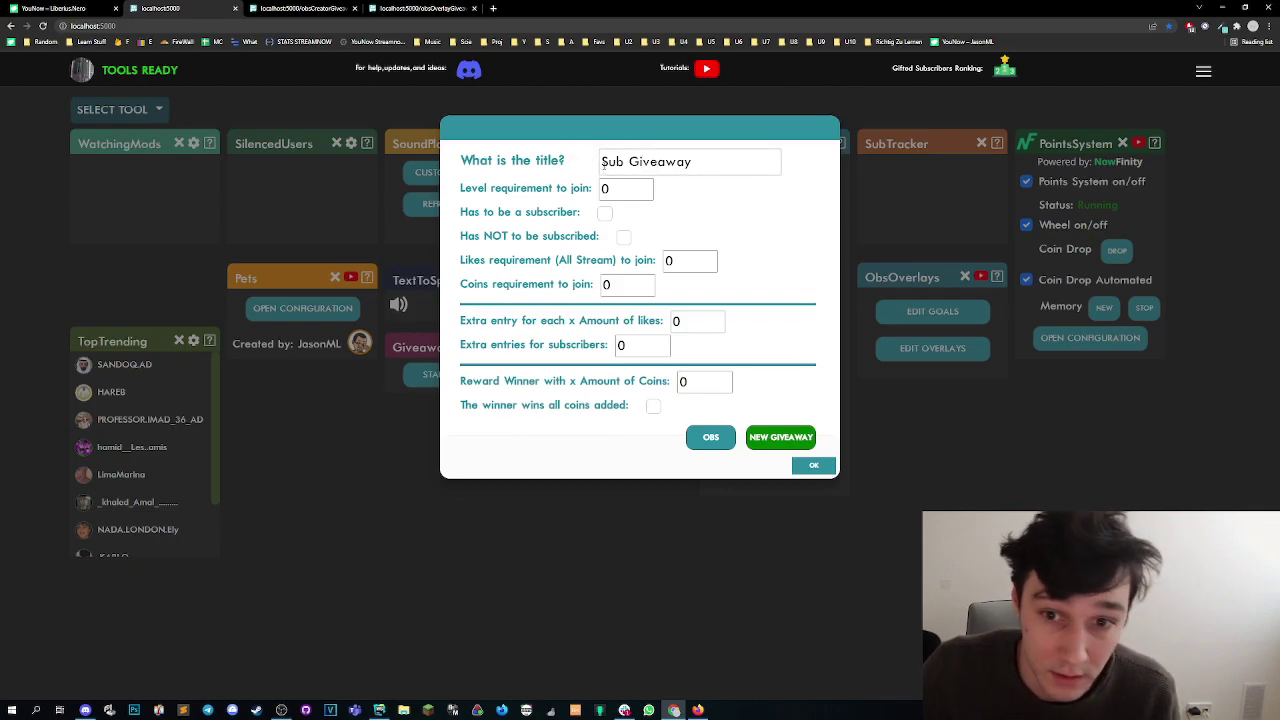
{"action": "left_click", "coordinate": [690, 161]}
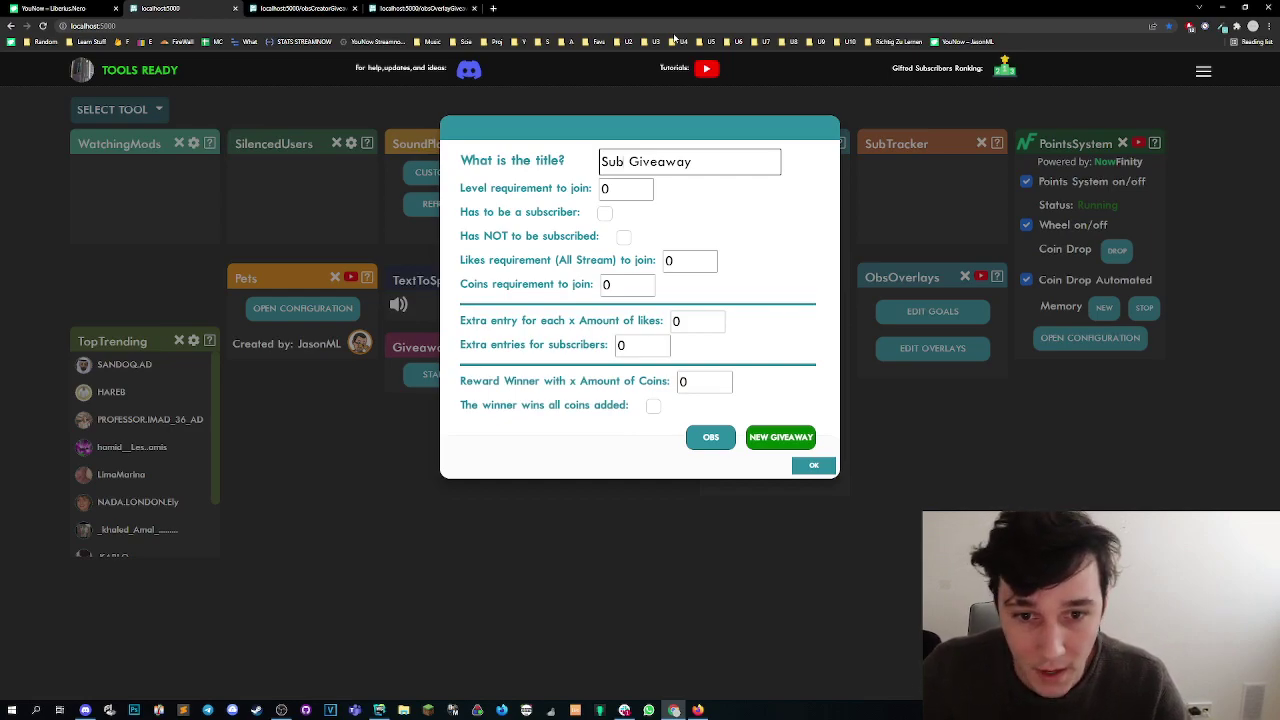
{"action": "left_click", "coordinate": [711, 261]}
{"action": "left_click", "coordinate": [709, 226]}
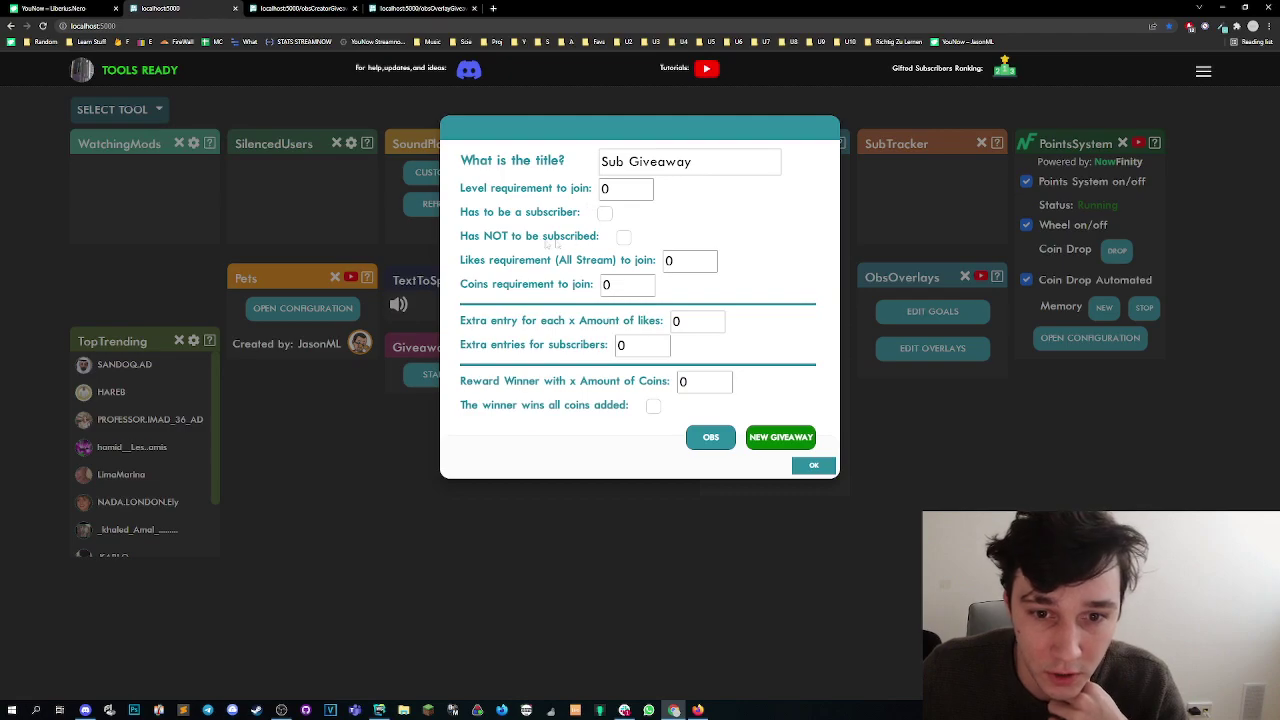
{"action": "left_click_drag", "start_coordinate": [482, 240], "coordinate": [493, 242]}
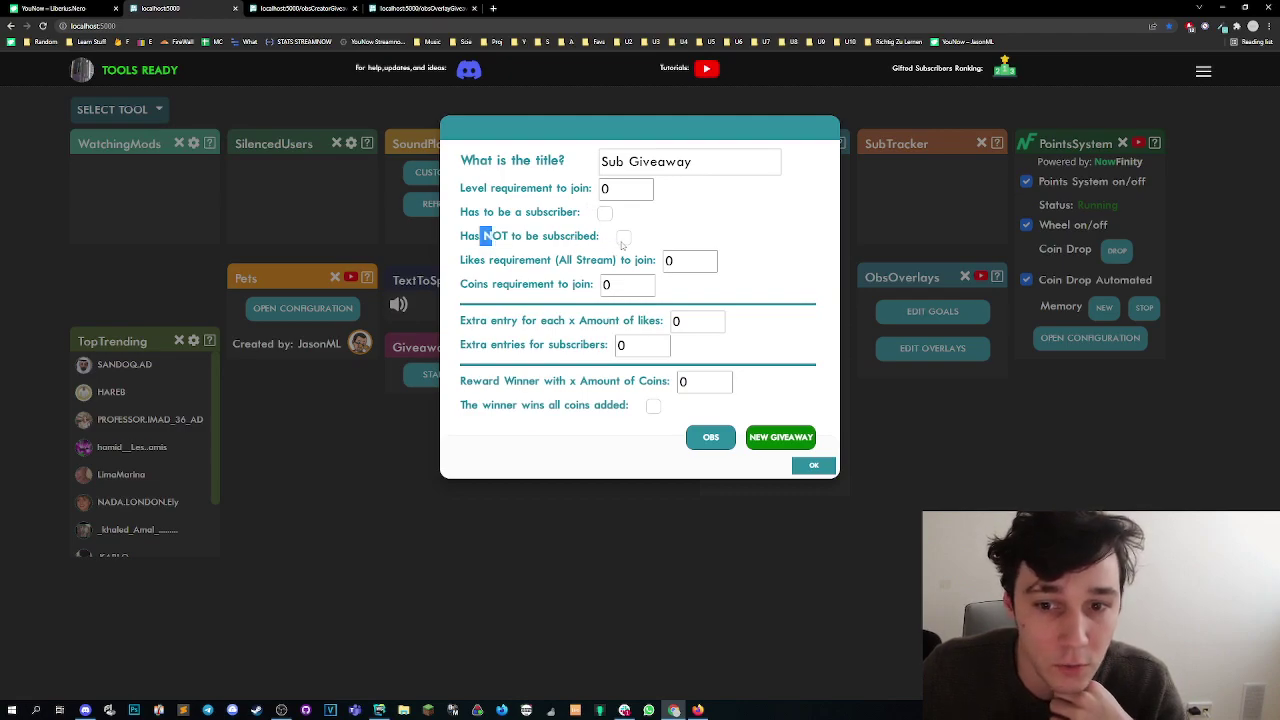
- Tick 'Has NOT to be subscribed', start the new giveaway and bring up its overlay page
{"action": "left_click", "coordinate": [623, 237]}
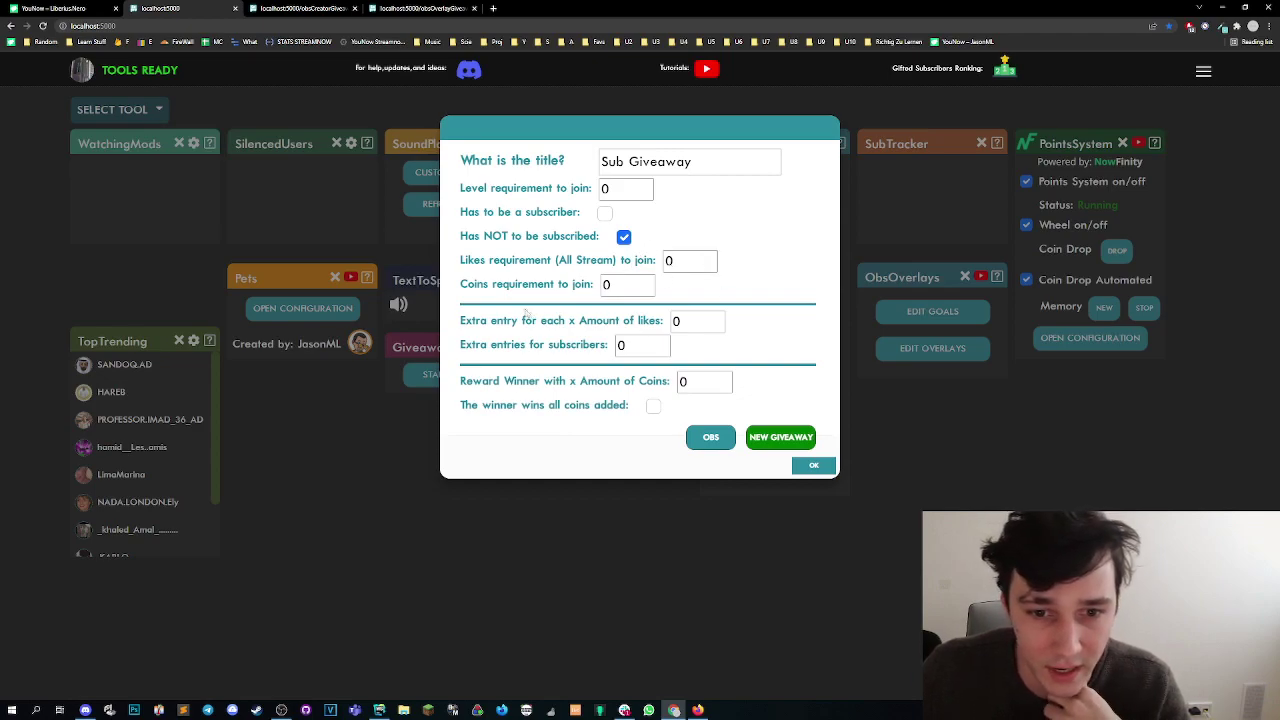
{"action": "left_click", "coordinate": [763, 440]}
{"action": "left_click", "coordinate": [710, 393]}
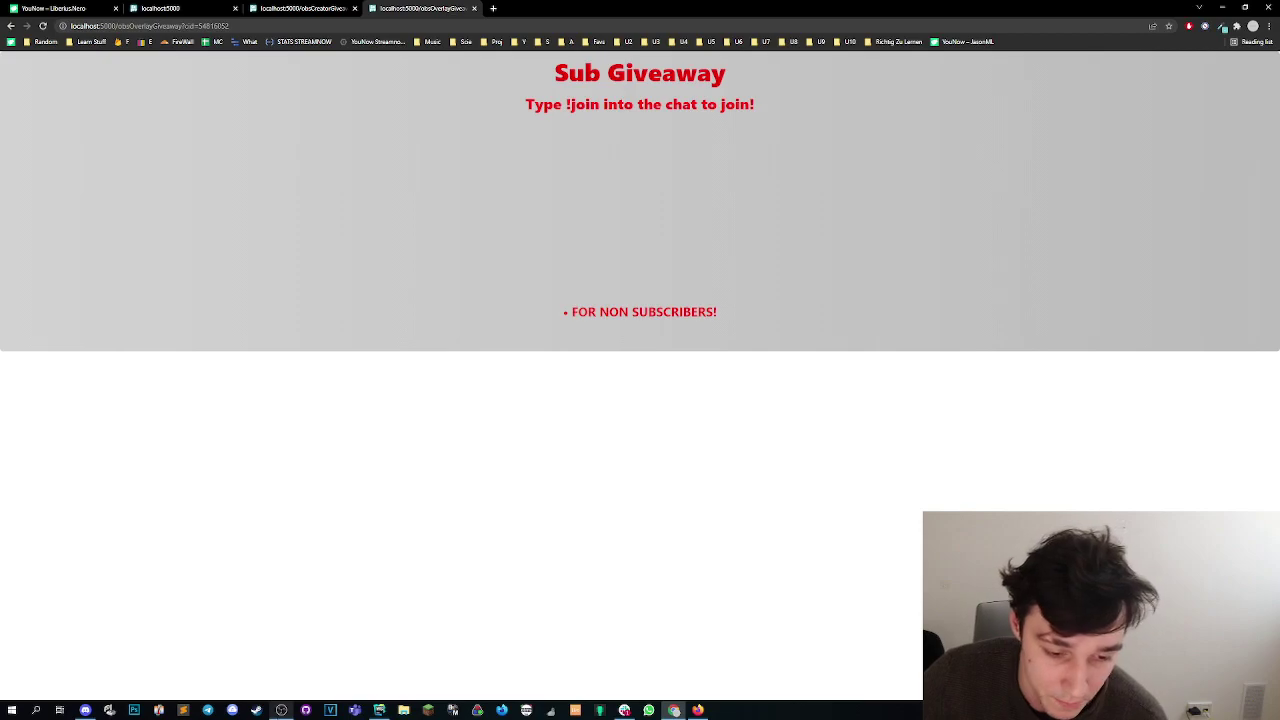
- Confirm the overlay reads 'Sub Giveaway for non subscribers', then switch to the YouNow stream
{"action": "mouse_move", "coordinate": [281, 710]}
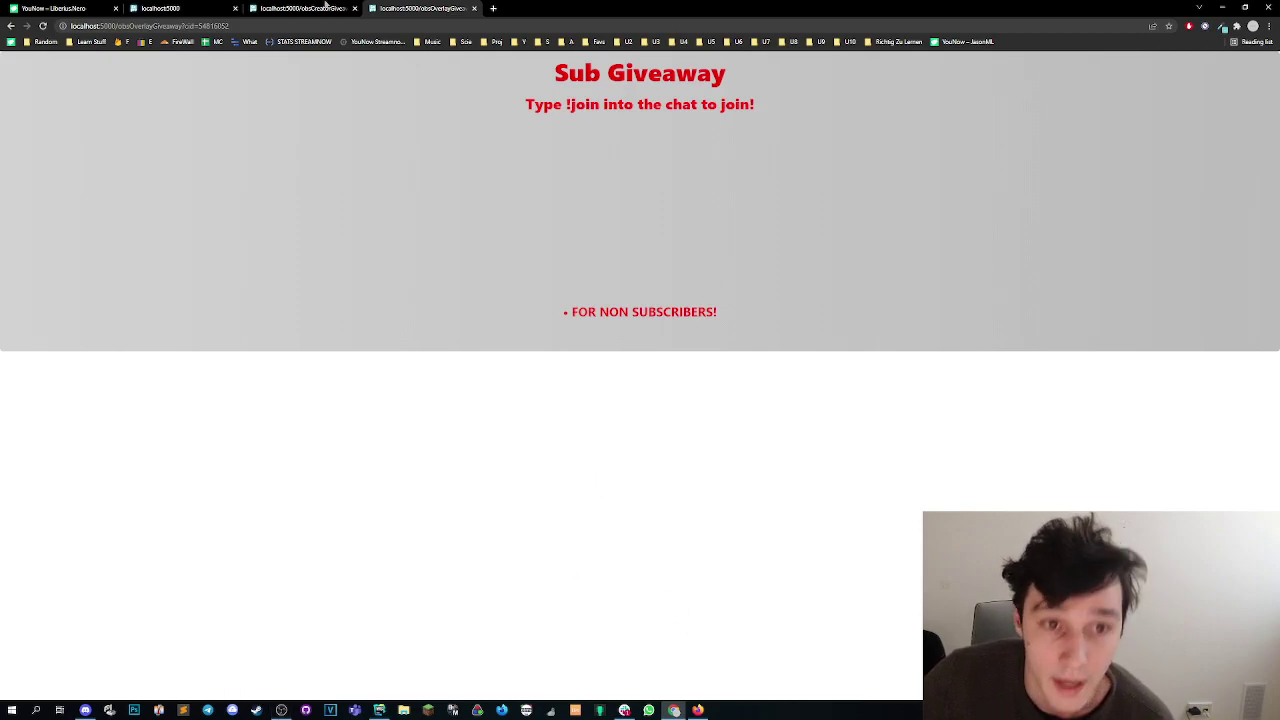
{"action": "left_click", "coordinate": [98, 12]}
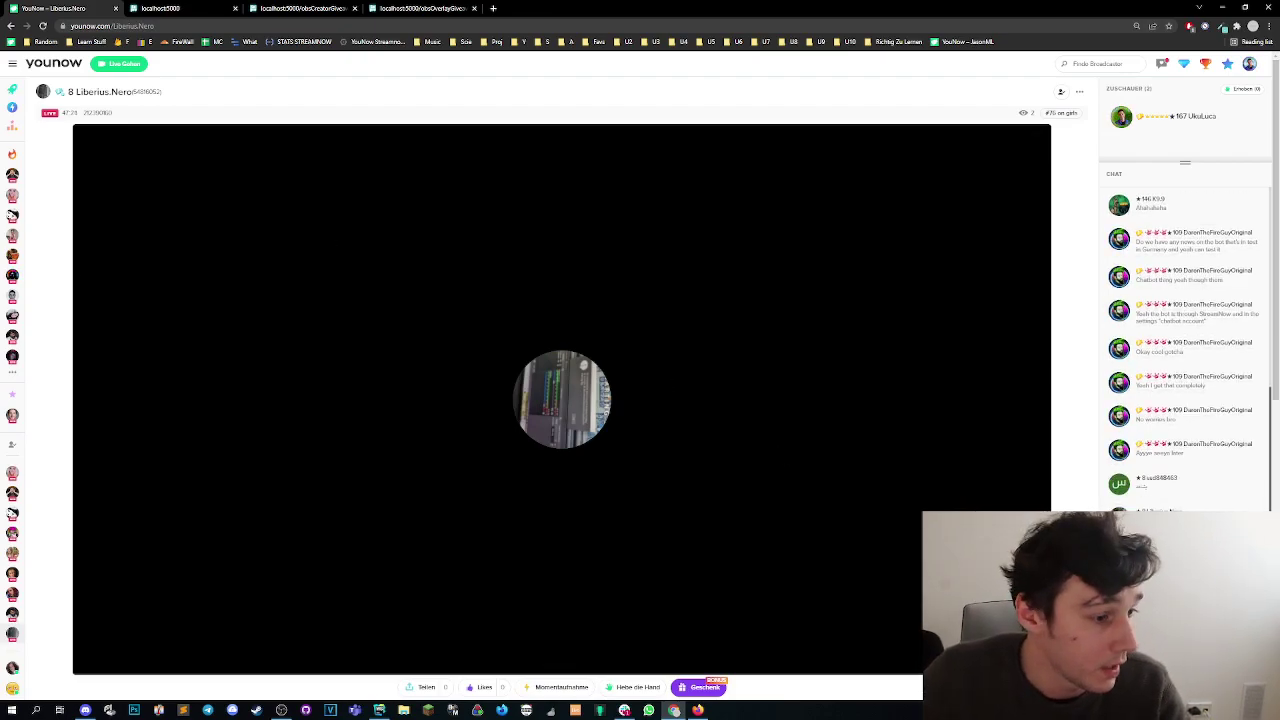
- Post !join from a second viewer window so the overlay shows two entrant avatars
{"action": "left_click", "coordinate": [697, 710]}
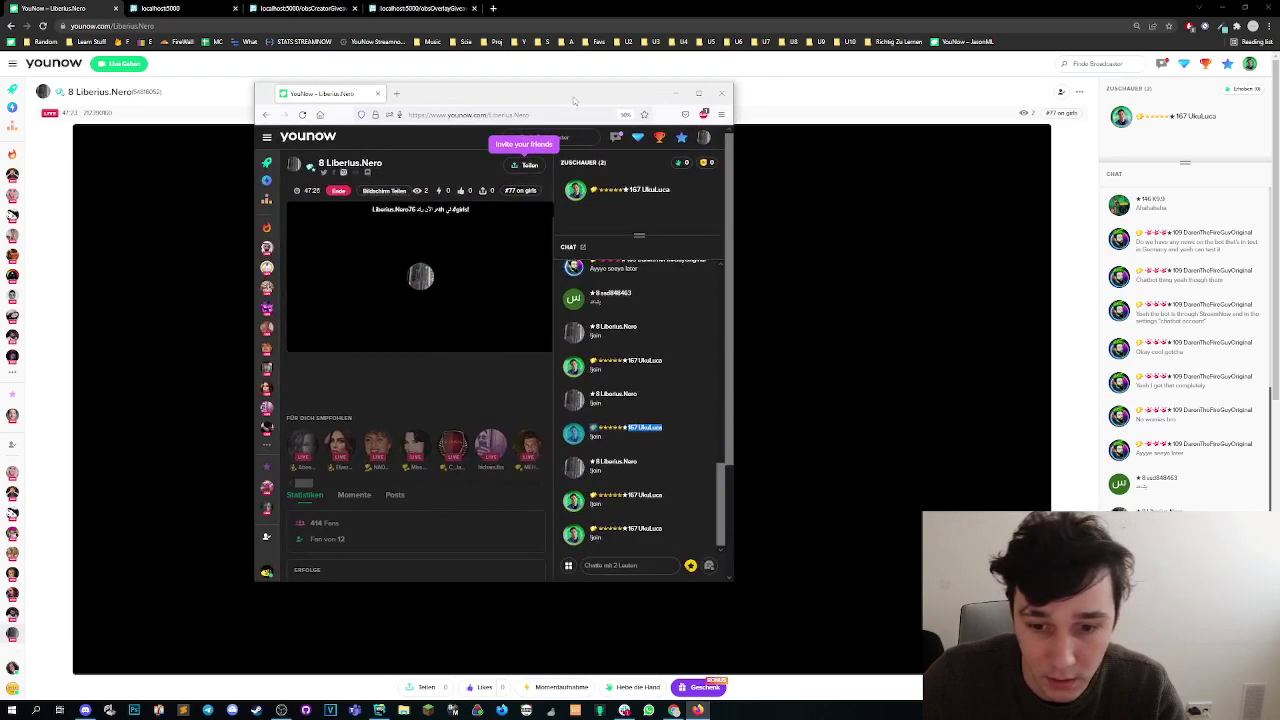
{"action": "left_click", "coordinate": [613, 566]}
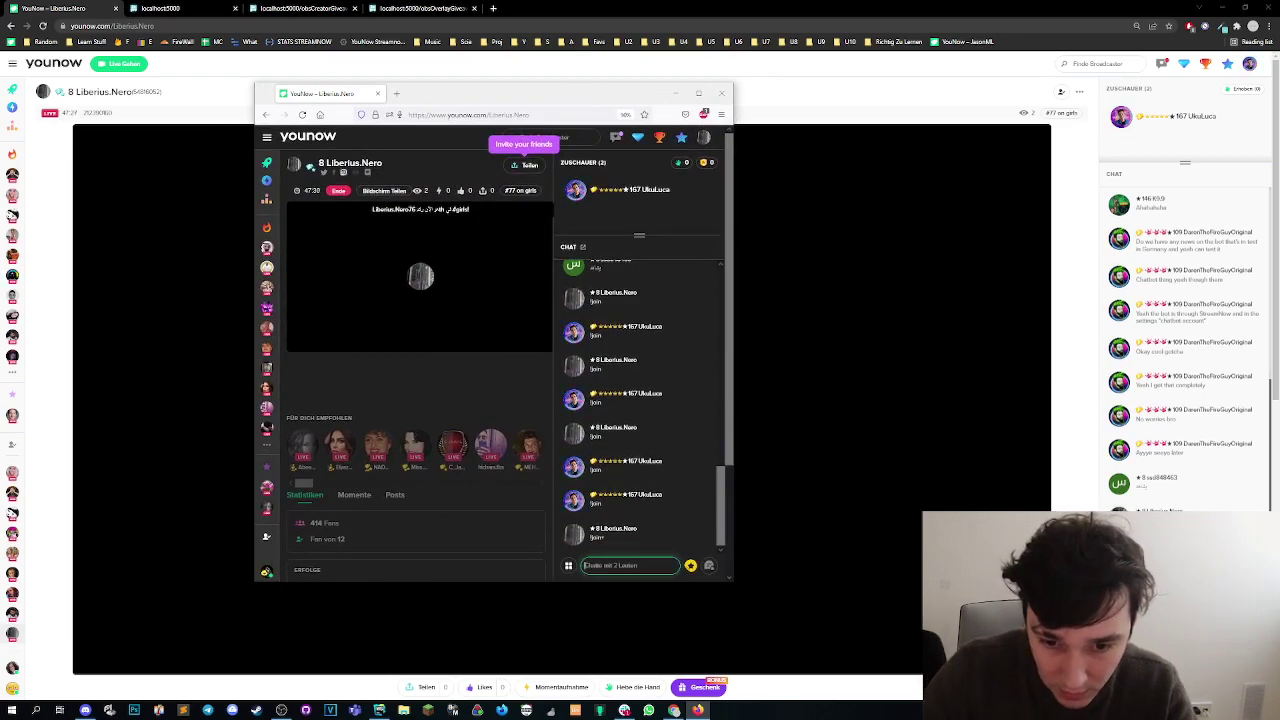
{"action": "left_click", "coordinate": [462, 69]}
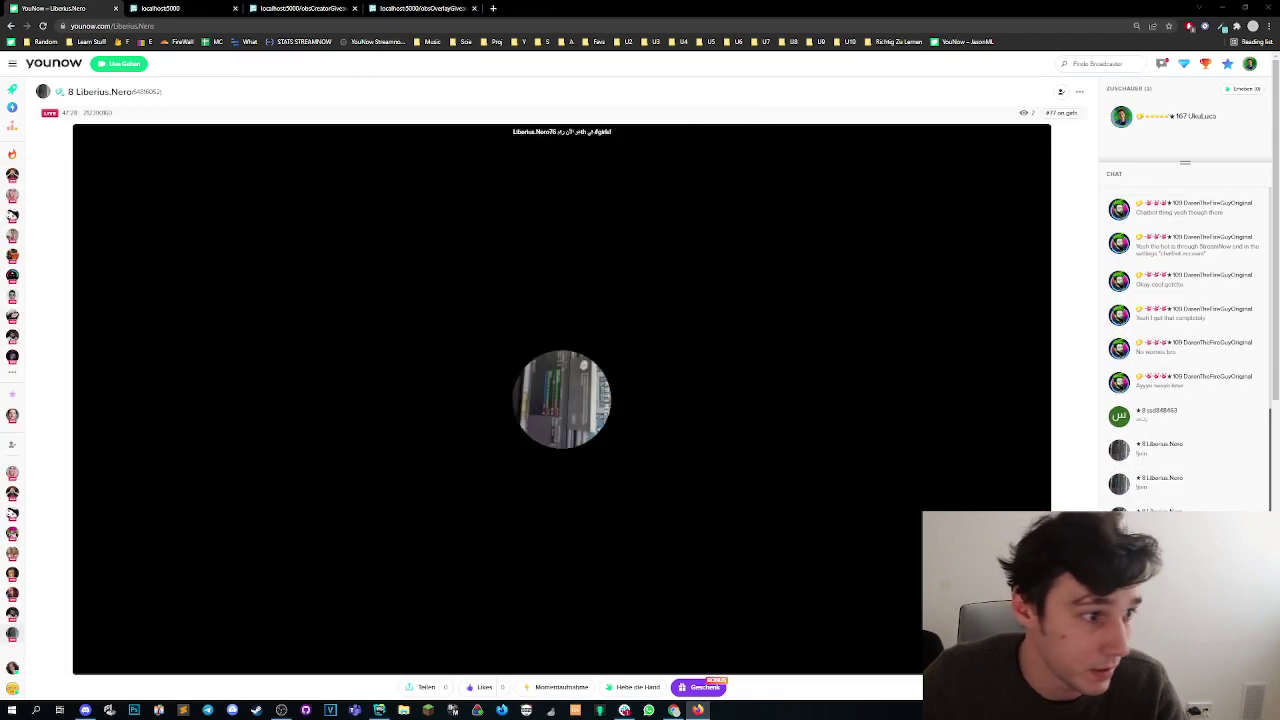
{"action": "left_click", "coordinate": [402, 7]}
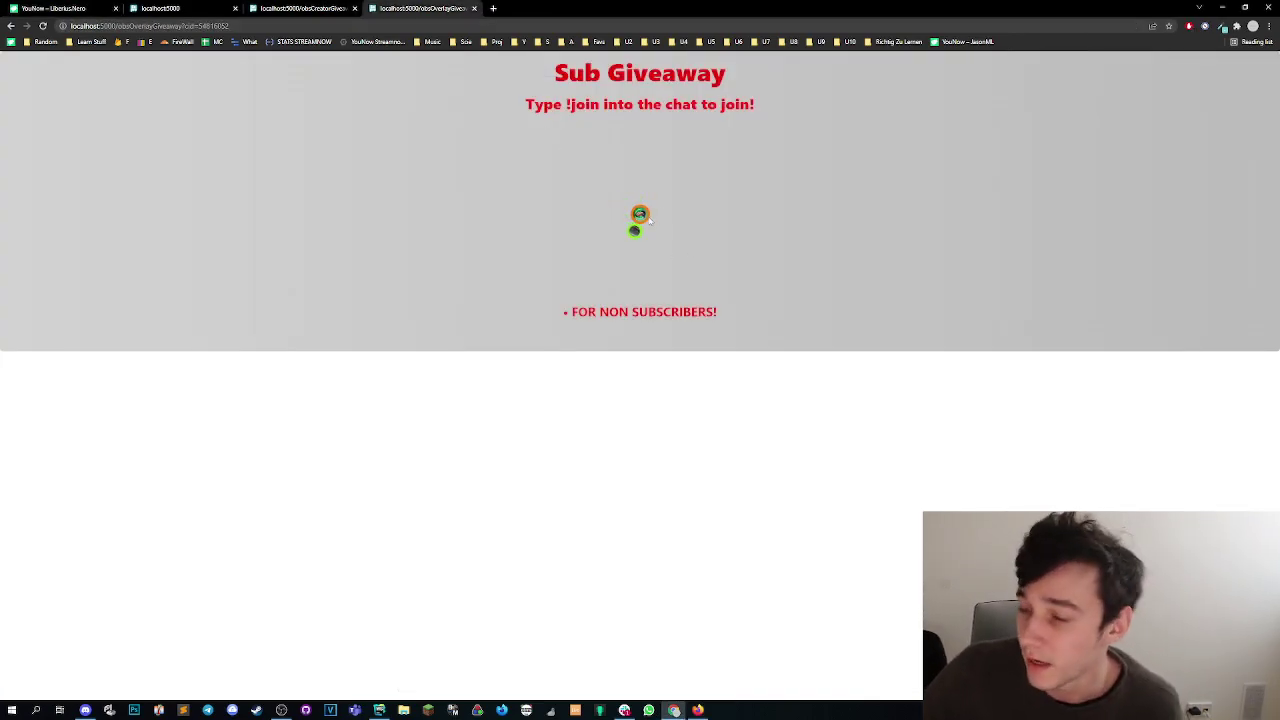
- Choose a random winner so the overlay shows 'Congrats on Winning!' with the winner's avatar
{"action": "key", "text": "ctrl+plus"}
{"action": "key", "text": "ctrl+plus"}
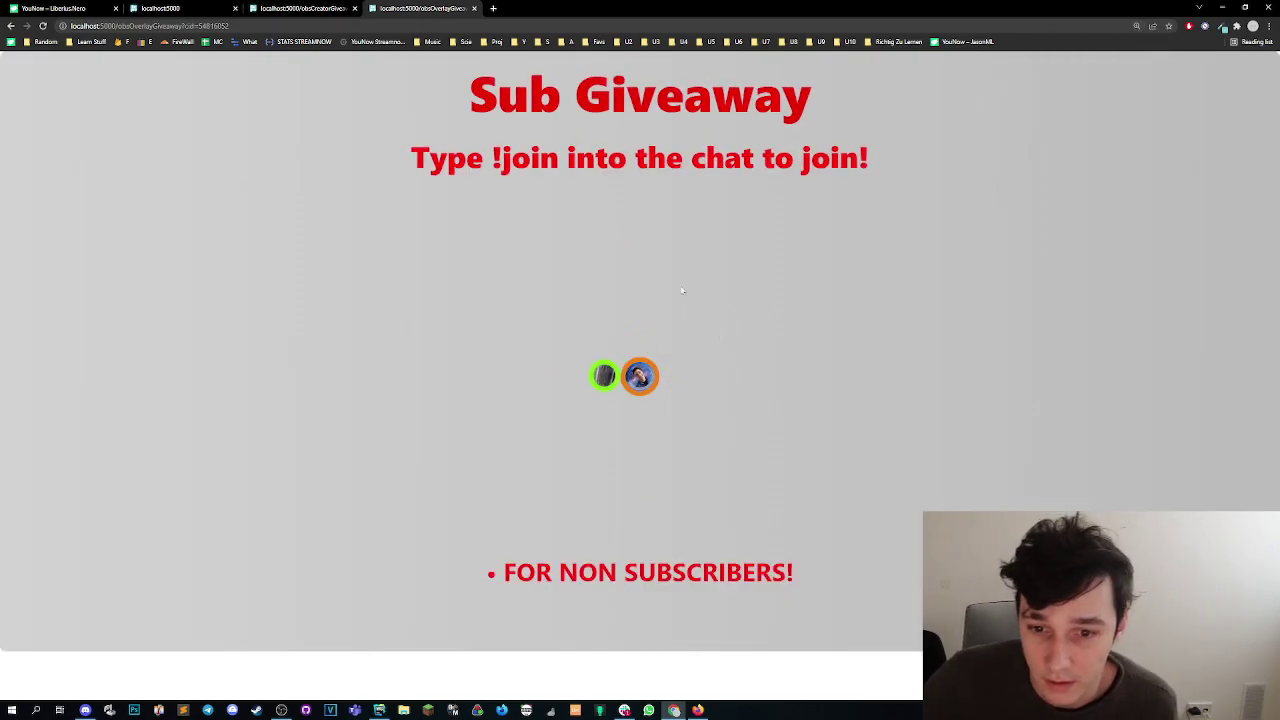
{"action": "left_click", "coordinate": [300, 8]}
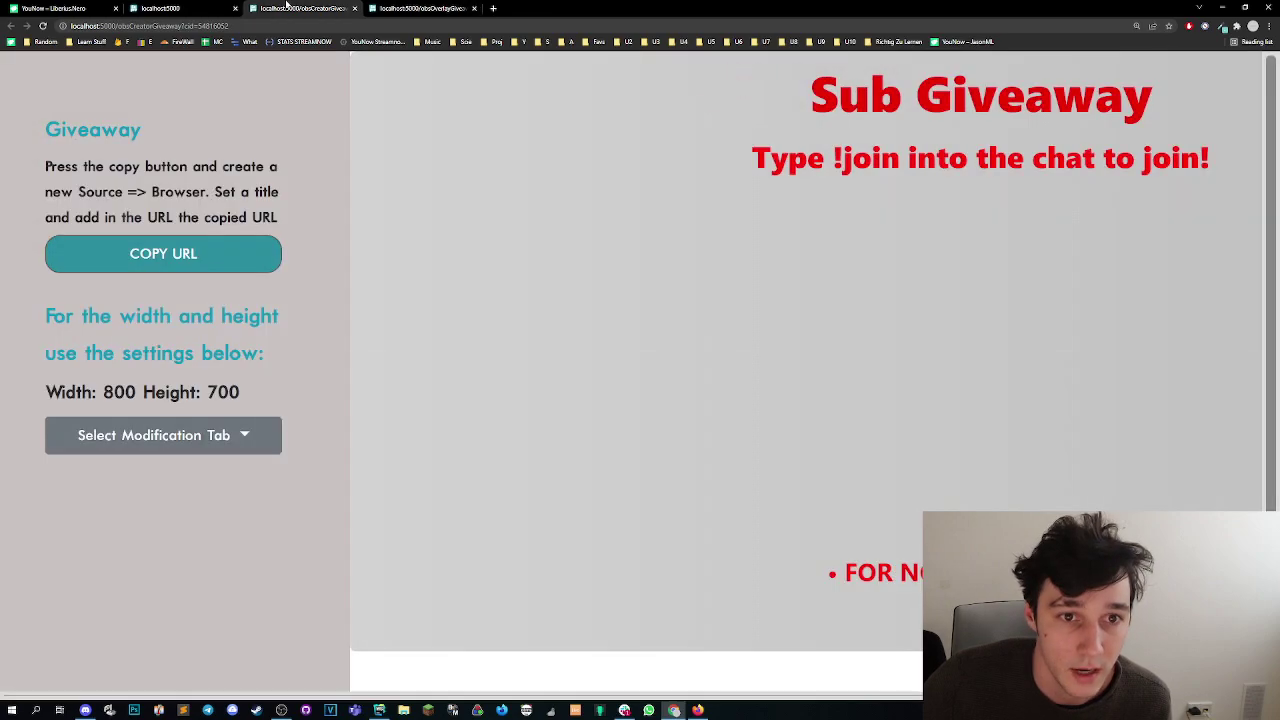
{"action": "left_click", "coordinate": [185, 8]}
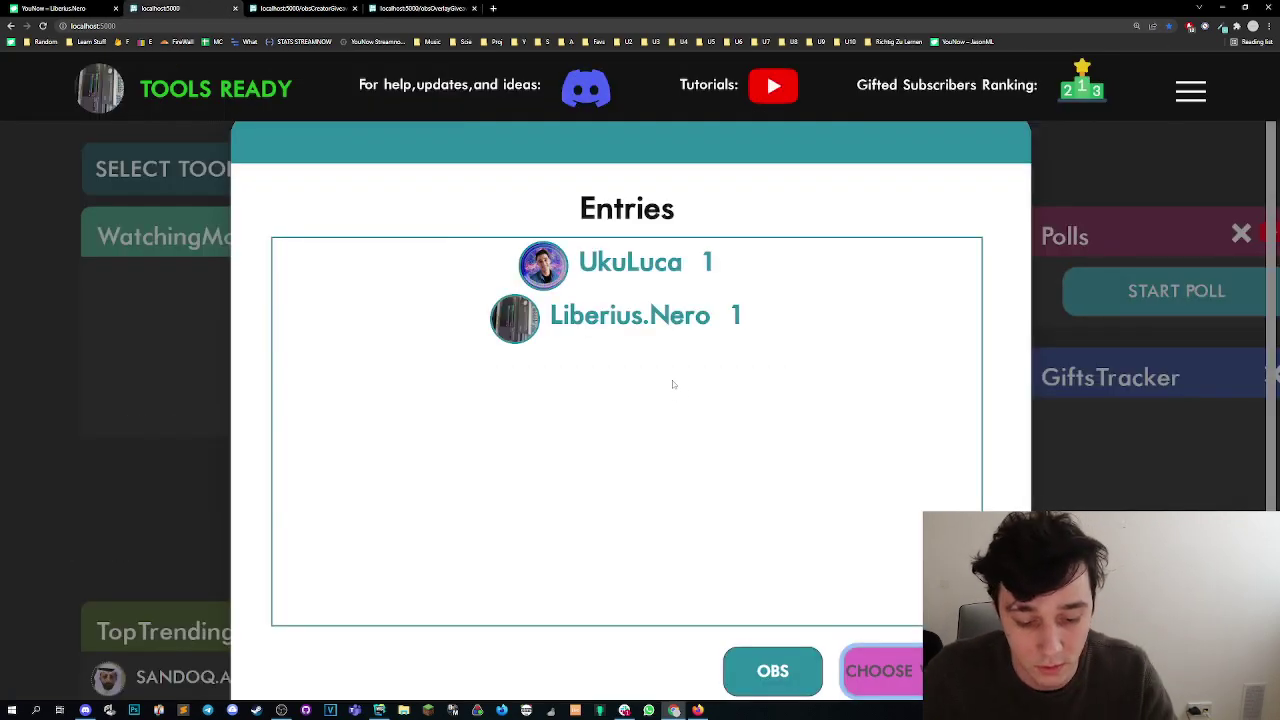
{"action": "key", "text": "ctrl+minus"}
{"action": "key", "text": "ctrl+minus"}
{"action": "key", "text": "ctrl+minus"}
{"action": "left_click", "coordinate": [836, 465]}
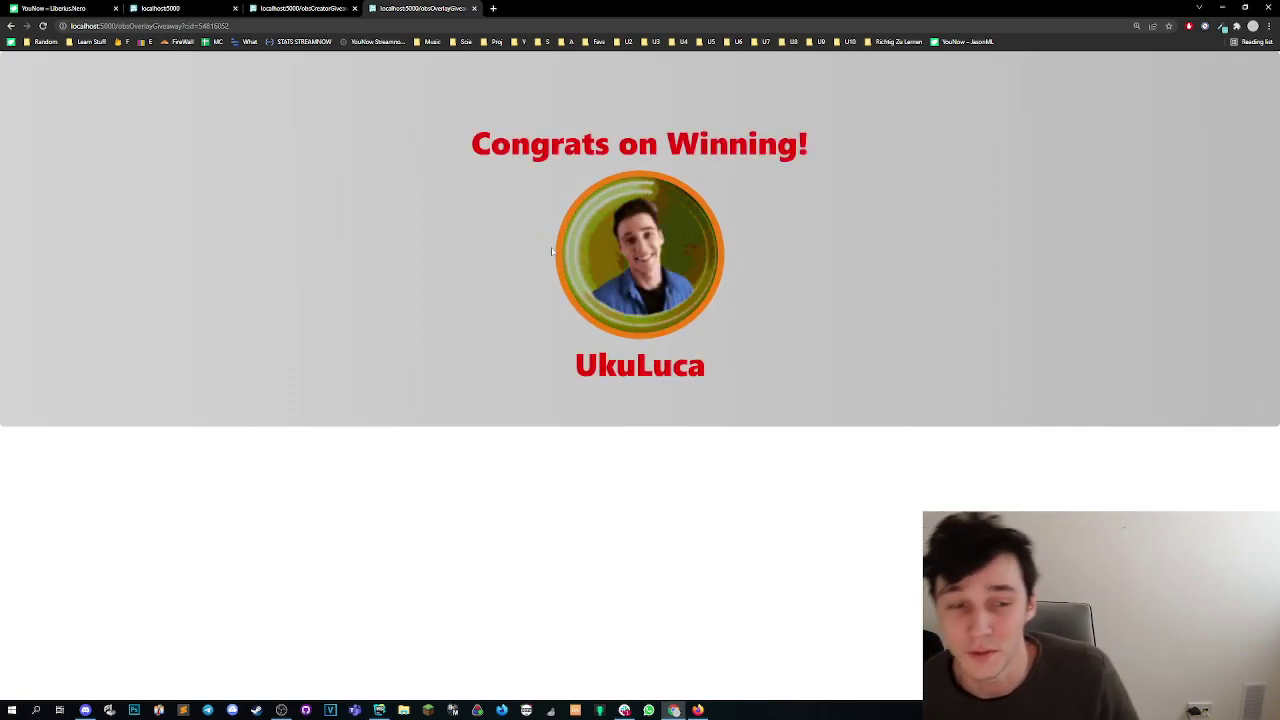
- Reopen the non-subscriber Sub Giveaway settings form from the Entries dialog on localhost:5000
{"action": "left_click", "coordinate": [320, 8]}
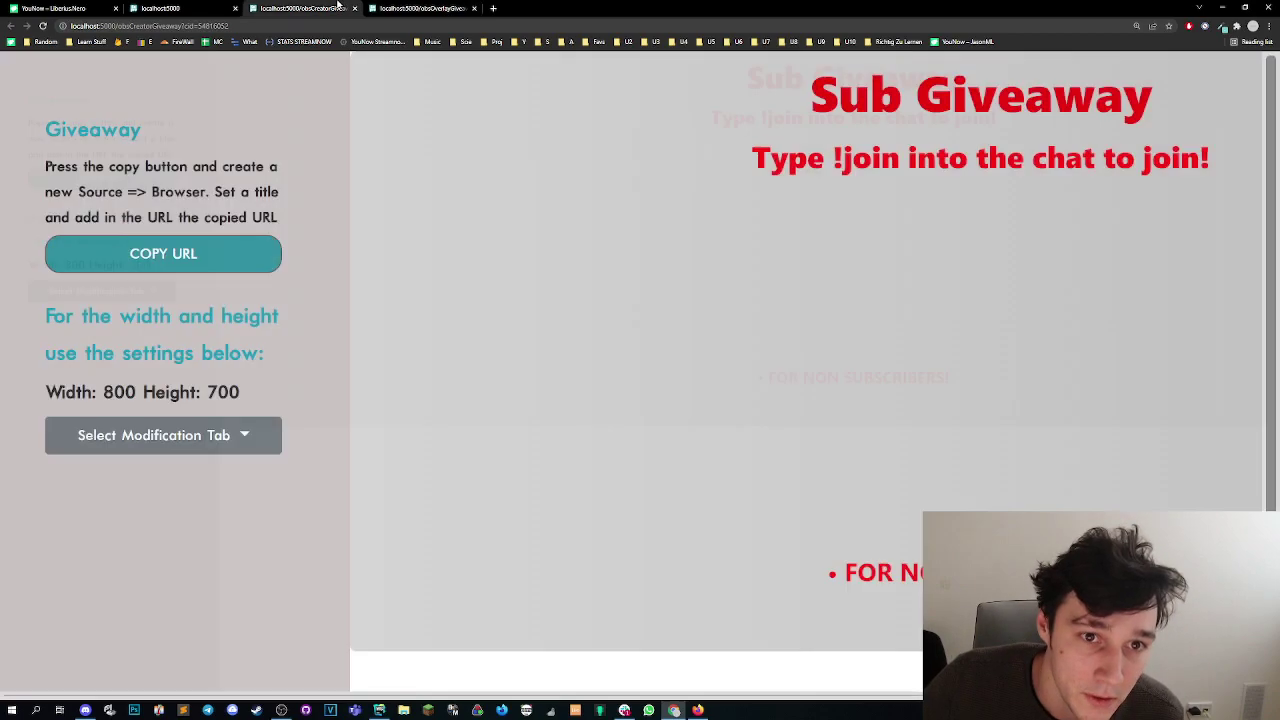
{"action": "left_click", "coordinate": [196, 7]}
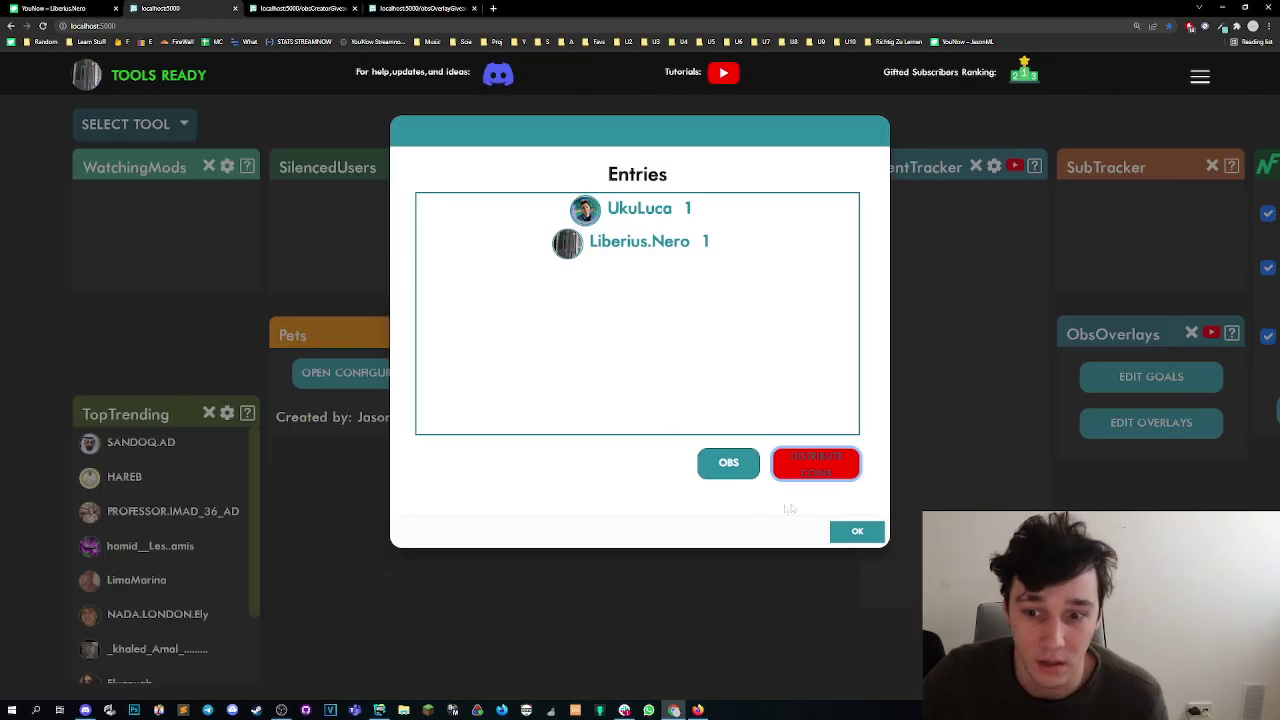
{"action": "left_click", "coordinate": [810, 472]}
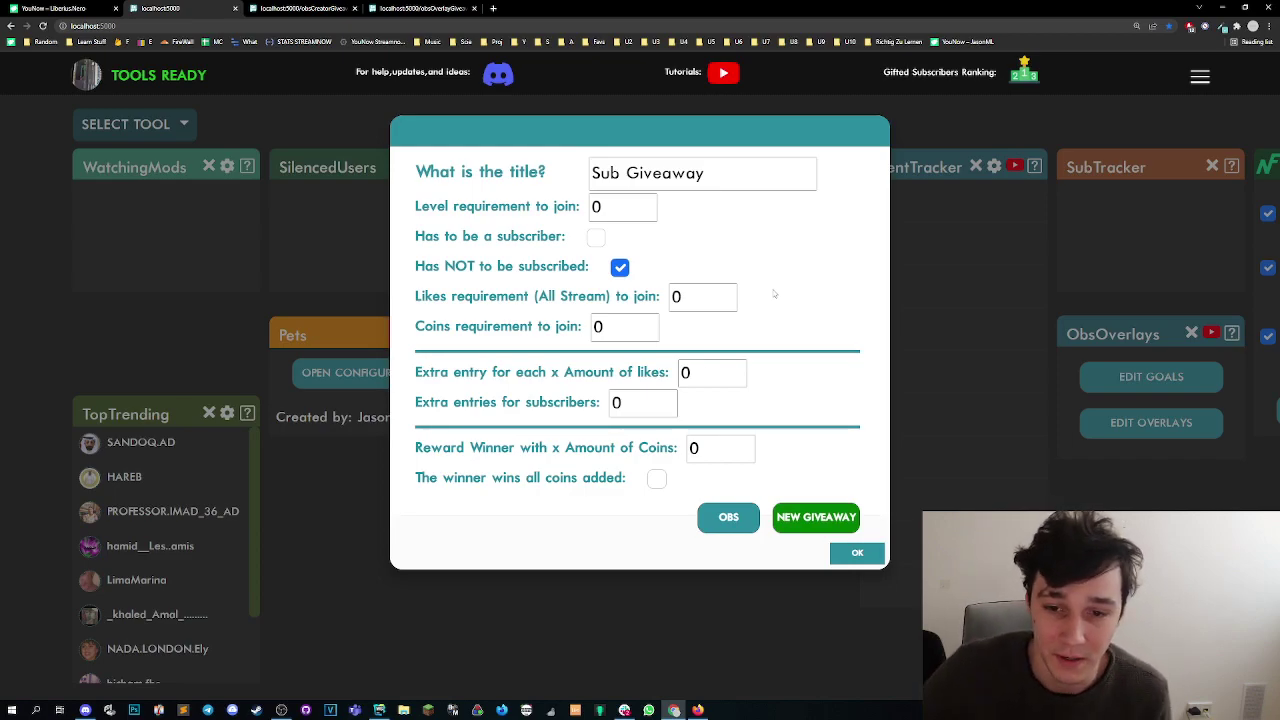
- Set the coins requirement to join to 100 and tick 'The winner wins all coins added'
{"action": "left_click", "coordinate": [652, 321]}
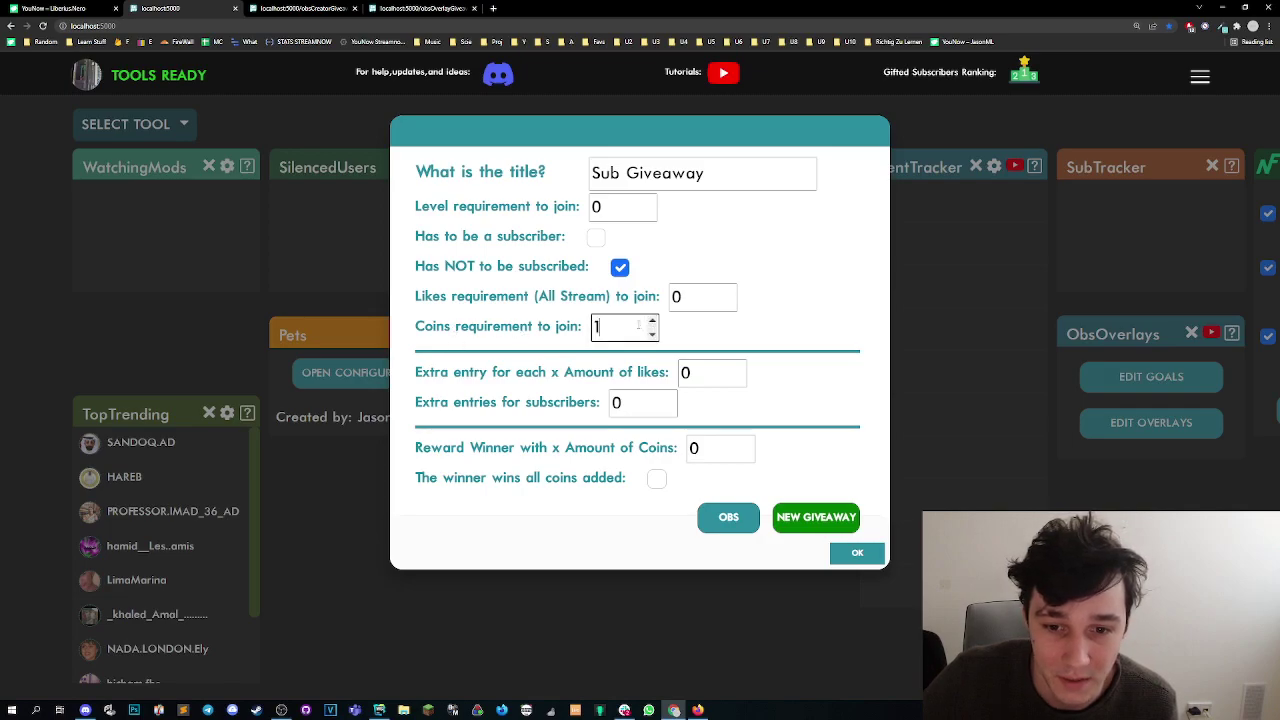
{"action": "type", "text": "00"}
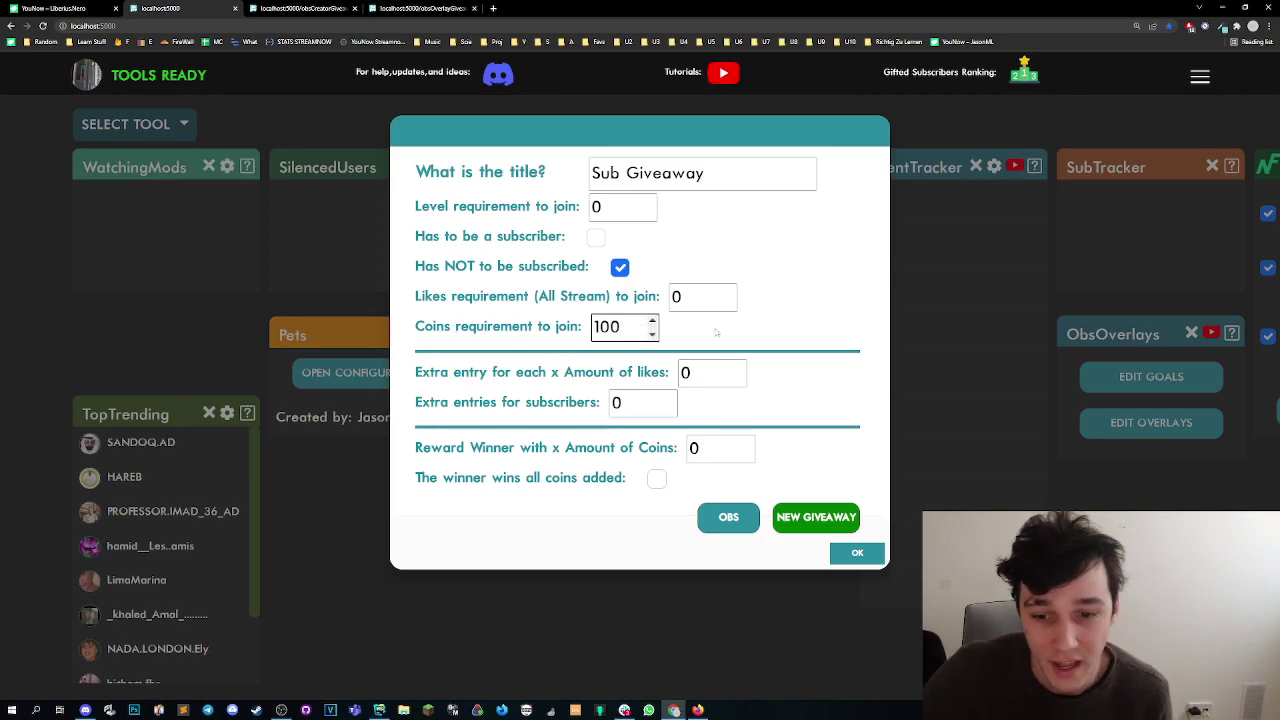
{"action": "left_click", "coordinate": [540, 518]}
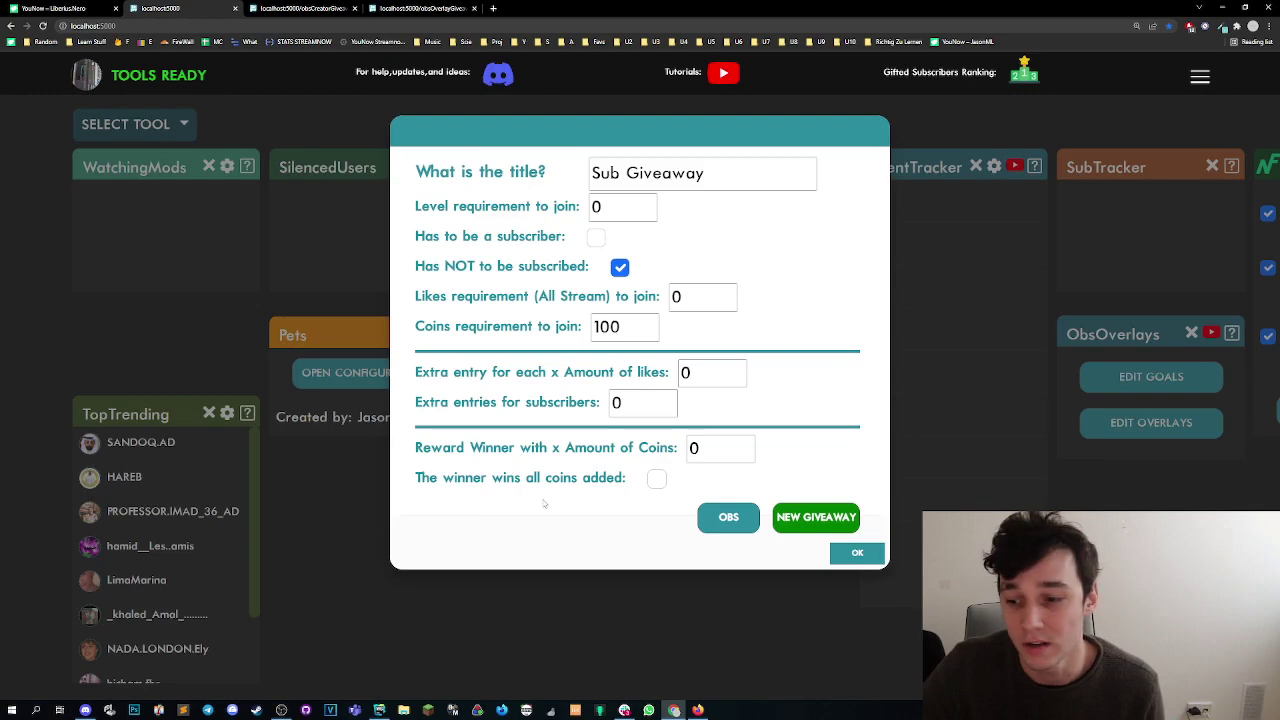
{"action": "left_click", "coordinate": [653, 484]}
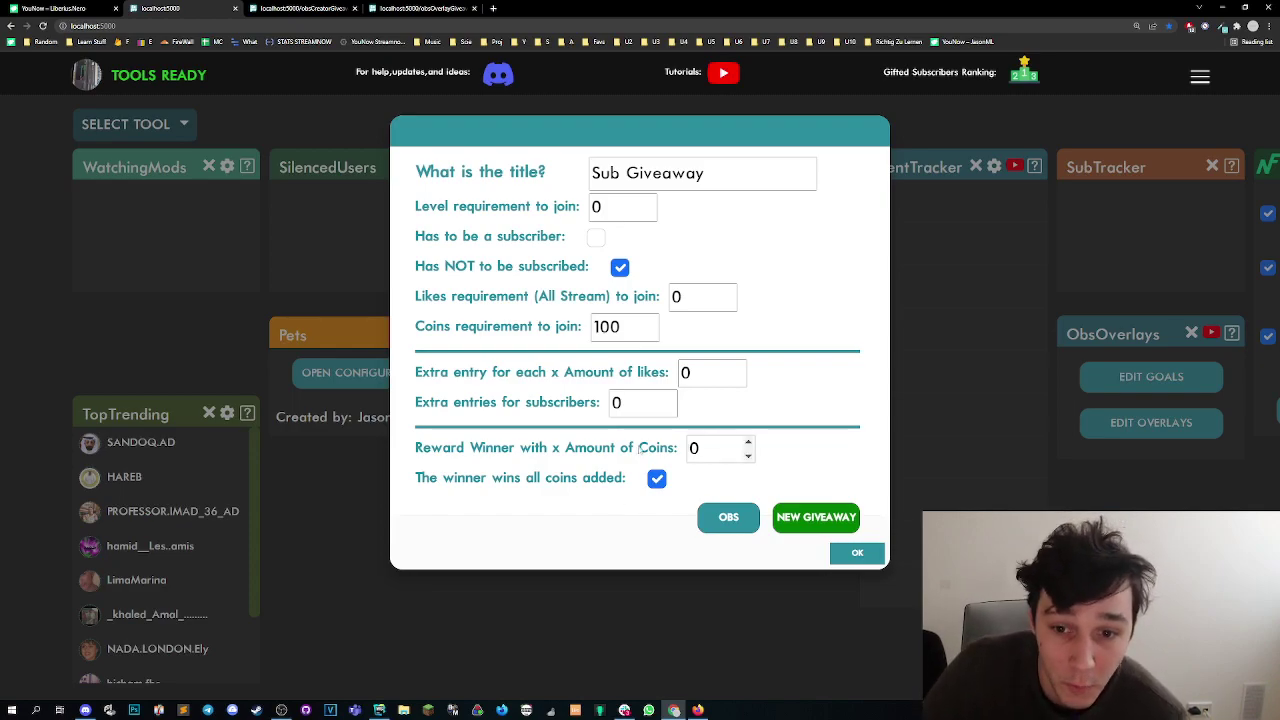
{"action": "left_click", "coordinate": [697, 297]}
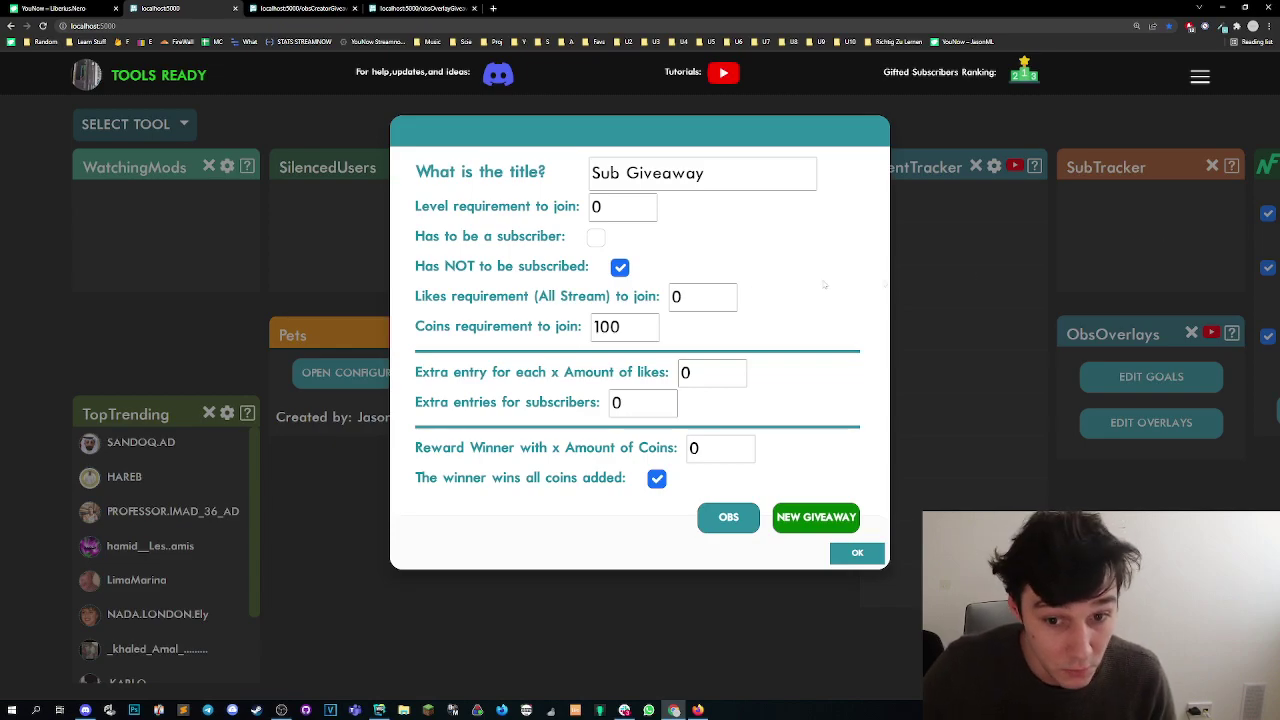
{"action": "left_click", "coordinate": [636, 331]}
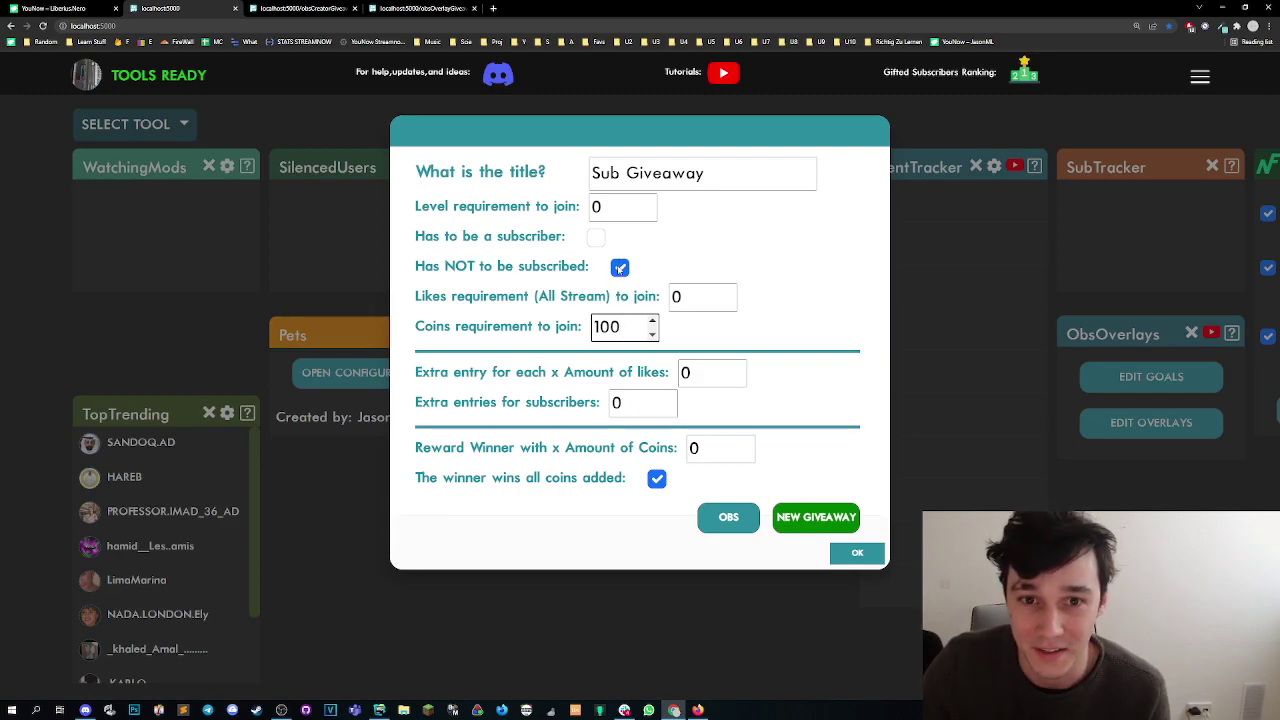
- Untick 'Has NOT to be subscribed' and tick 'Has to be a subscriber' instead
{"action": "left_click", "coordinate": [620, 267]}
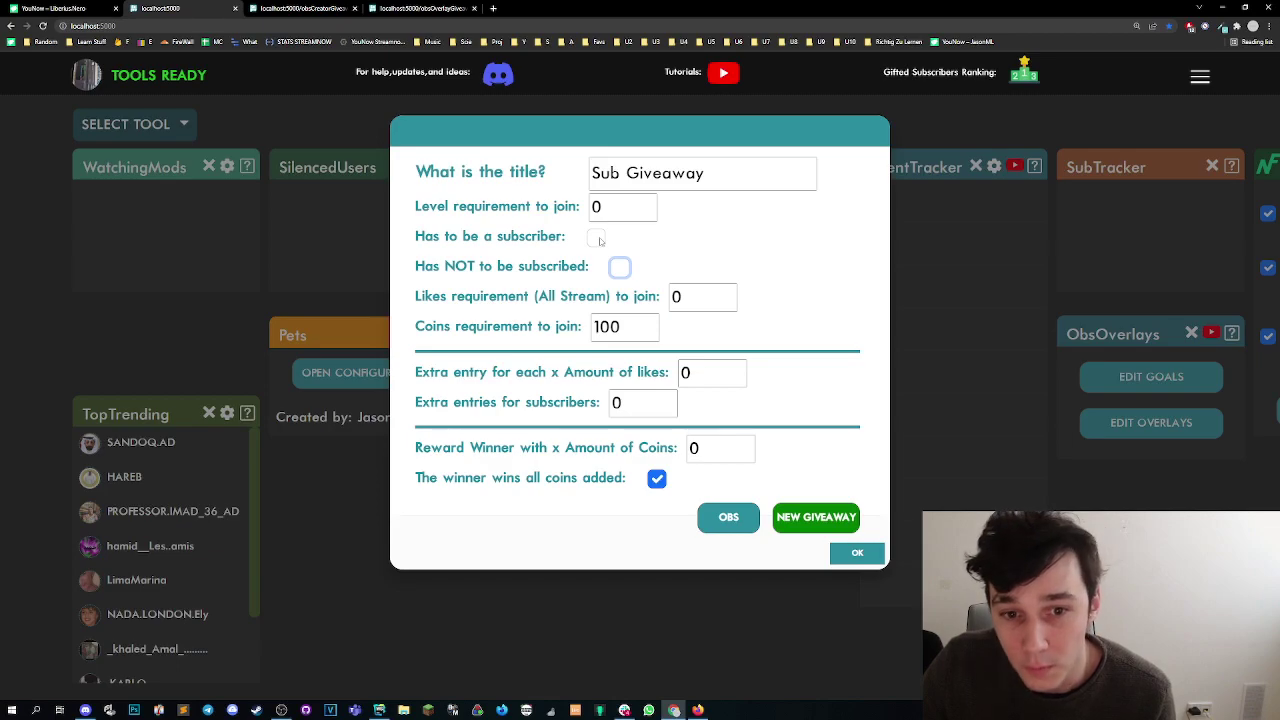
{"action": "left_click", "coordinate": [598, 239]}
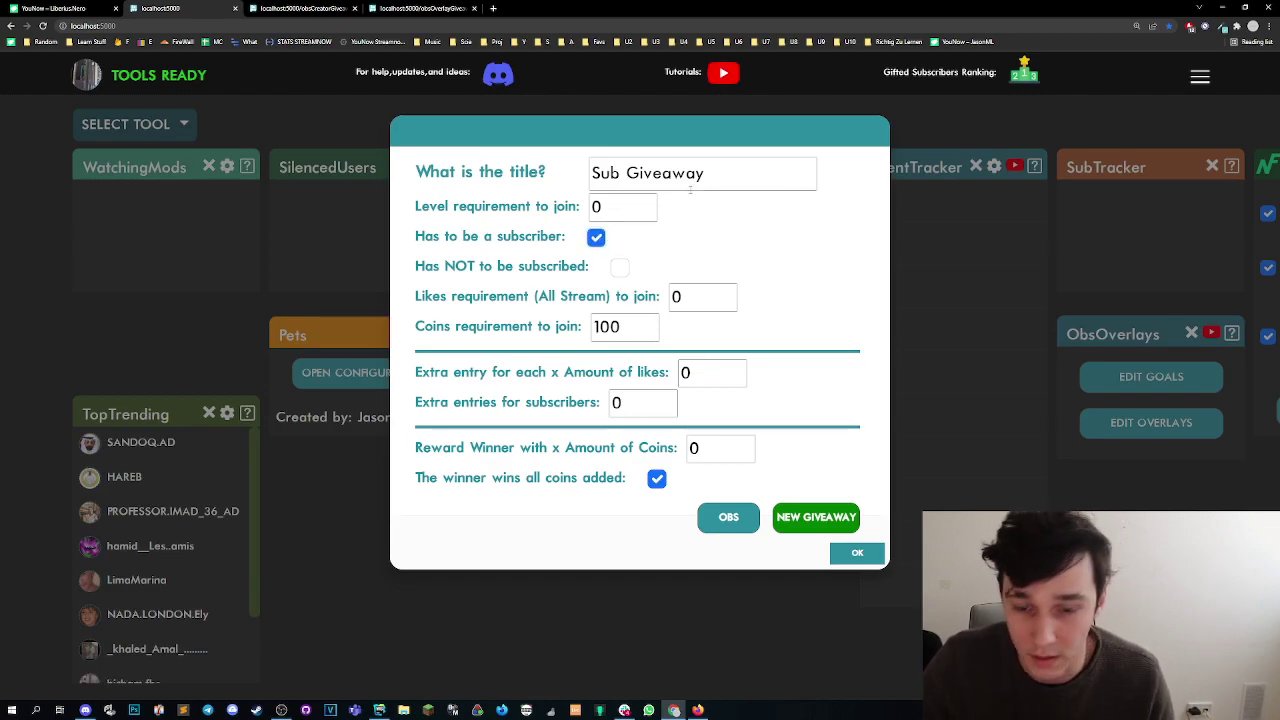
{"action": "double_click", "coordinate": [438, 373]}
{"action": "left_click", "coordinate": [450, 377]}
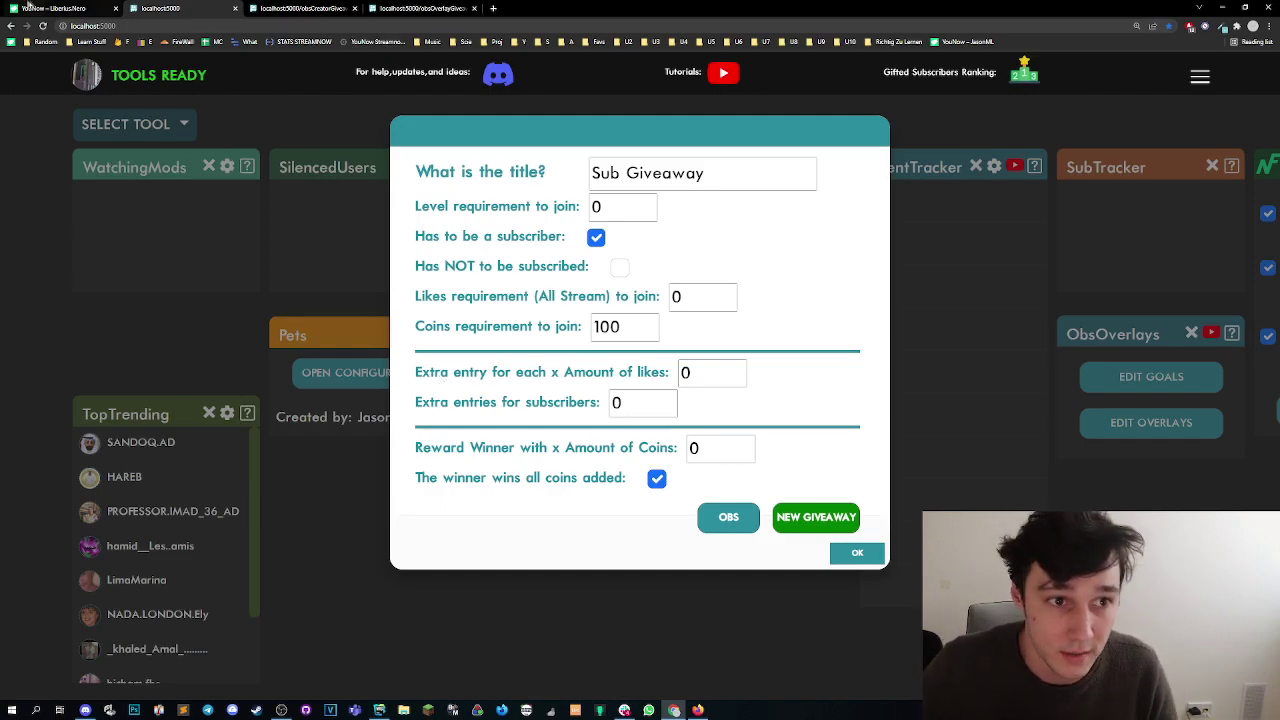
- Send a 50-like Daumen Hoch gift on the YouNow stream, then return to Tools Ready
{"action": "left_click", "coordinate": [40, 8]}
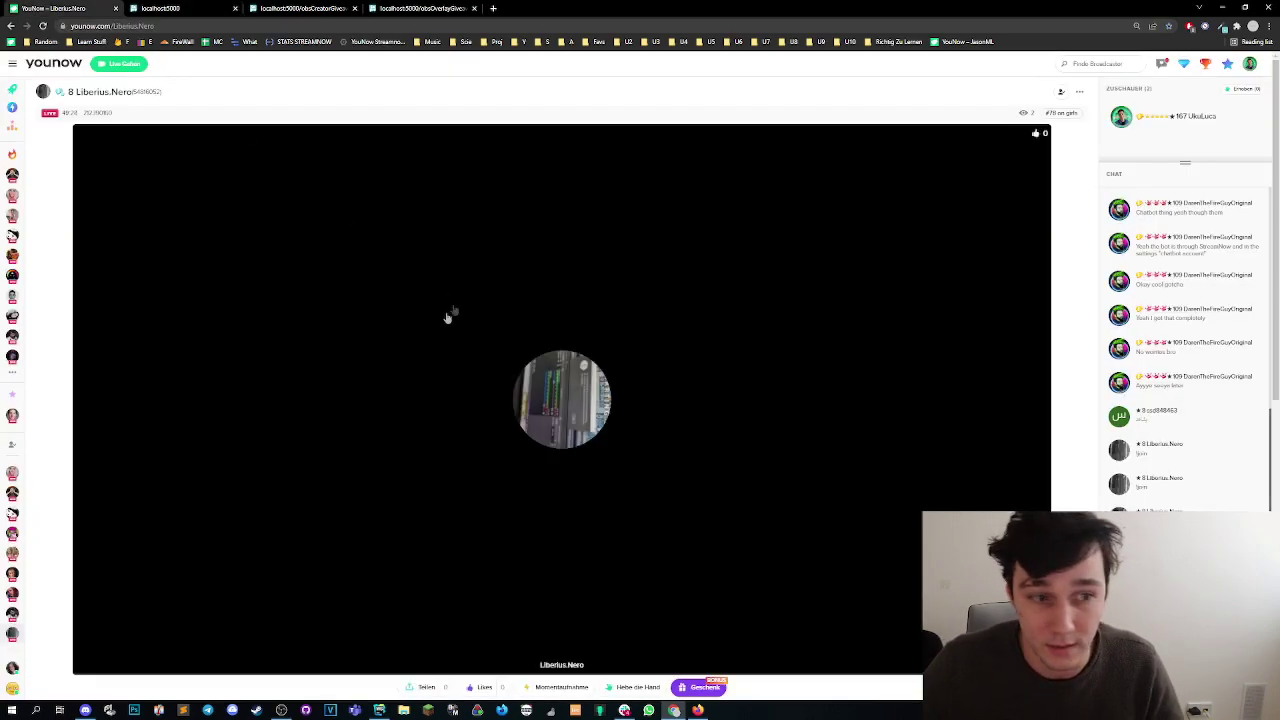
{"action": "left_click", "coordinate": [700, 687]}
{"action": "scroll", "coordinate": [1148, 360], "scroll_direction": "down", "scroll_amount": 2}
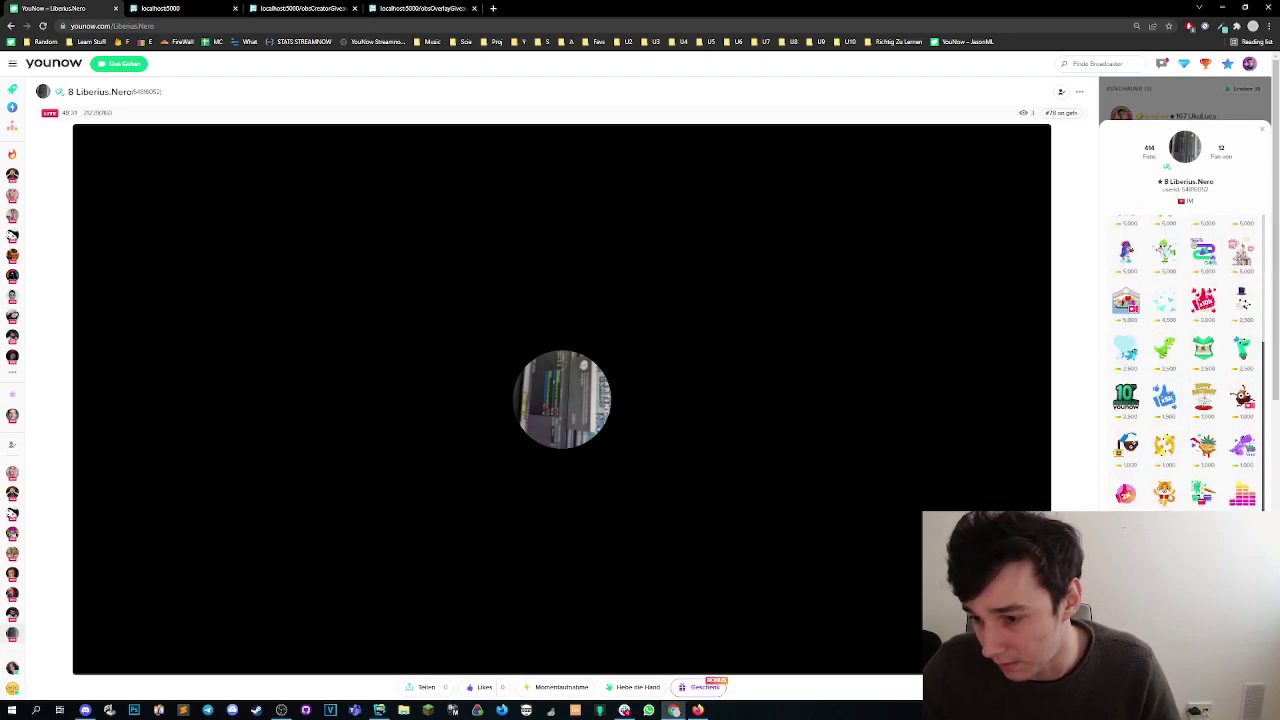
{"action": "left_click", "coordinate": [1203, 492]}
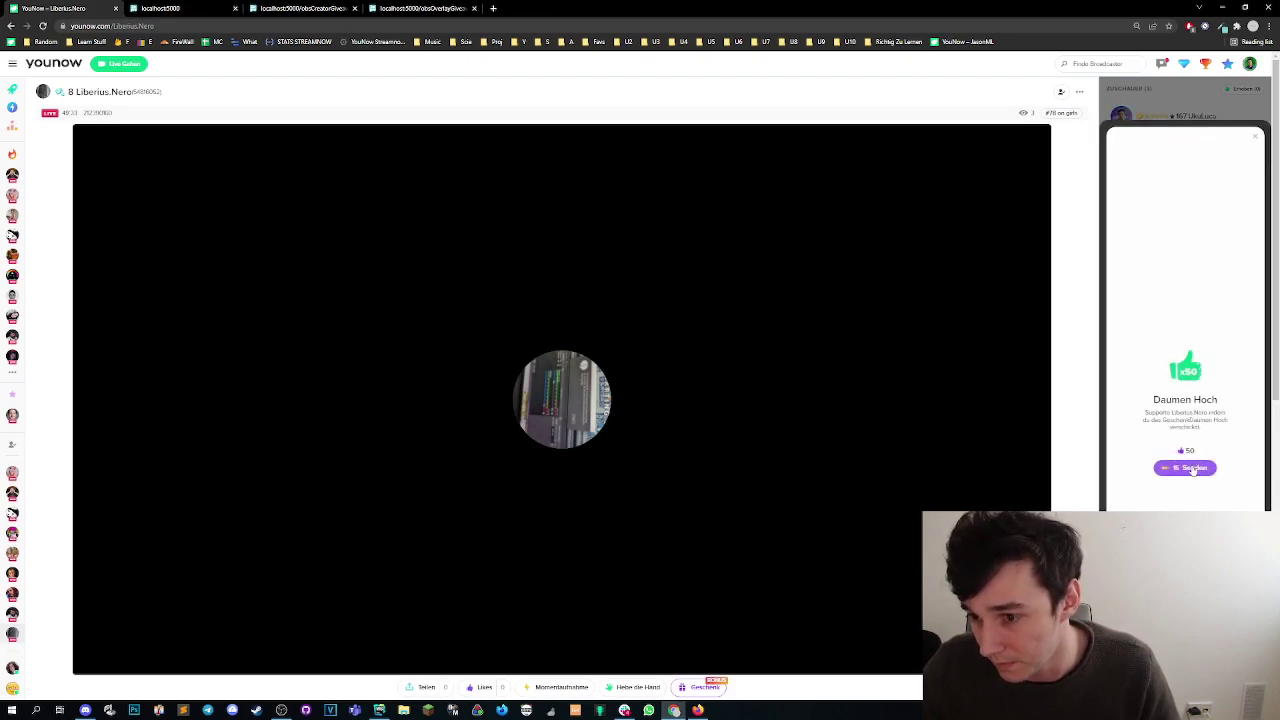
{"action": "left_click", "coordinate": [1253, 142]}
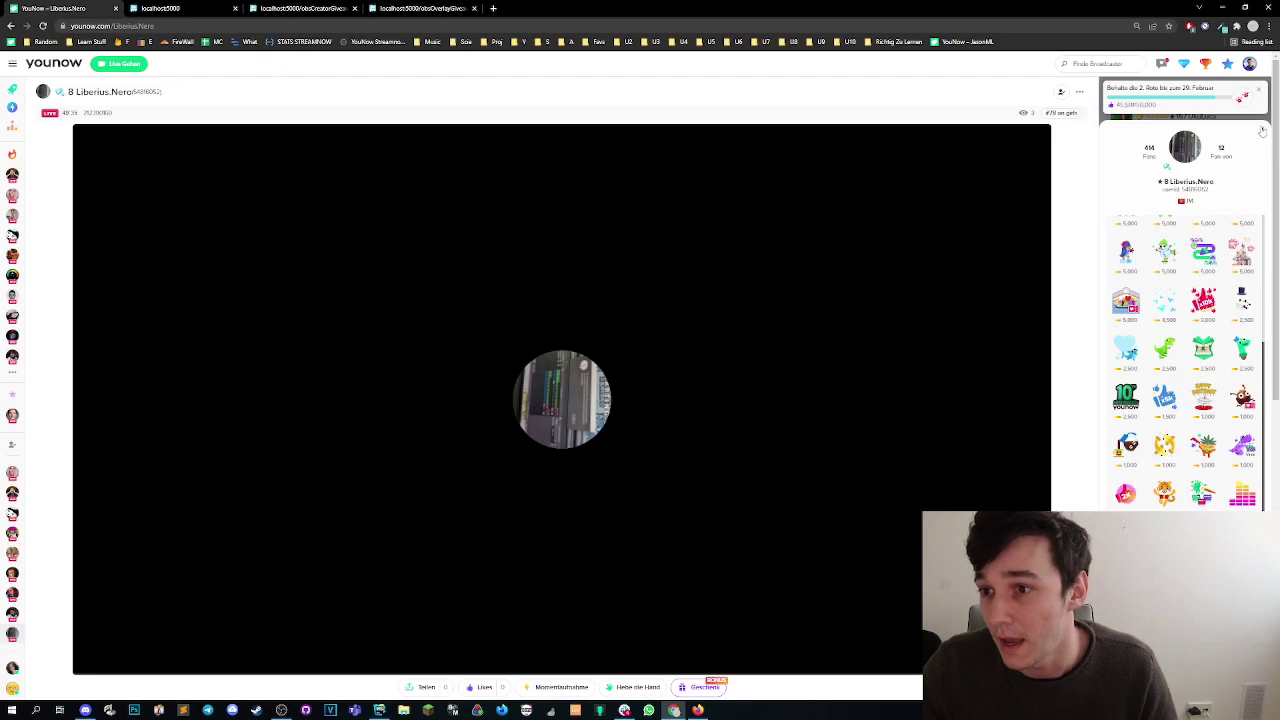
{"action": "left_click", "coordinate": [1260, 130]}
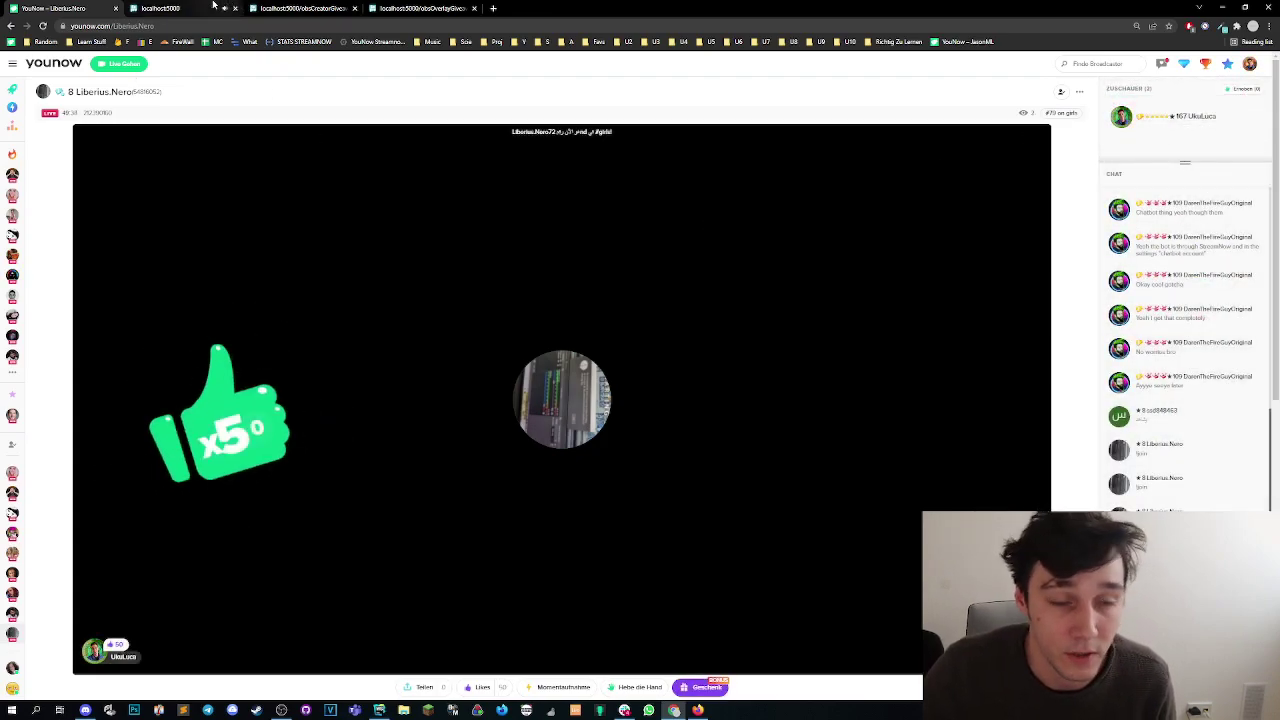
{"action": "left_click", "coordinate": [213, 6]}
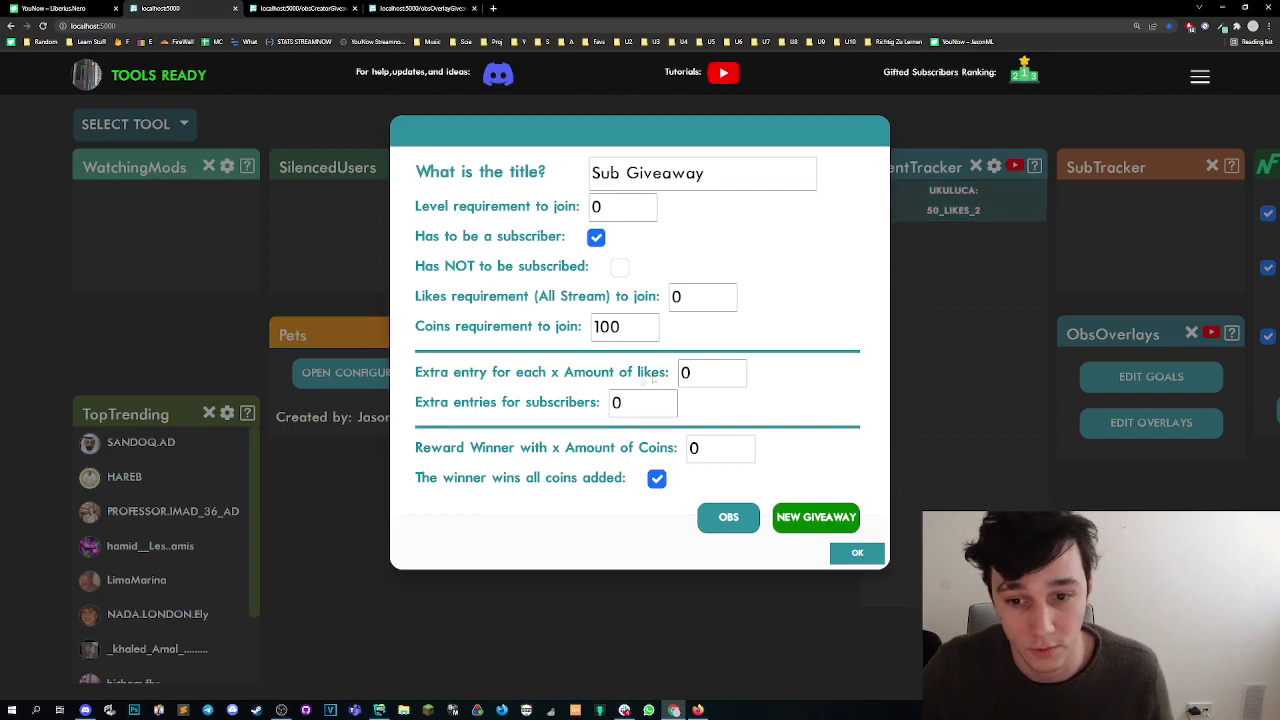
- Set 'Extra entry for each x Amount of likes' to 25 and start a new giveaway
{"action": "left_click", "coordinate": [696, 373]}
{"action": "type", "text": "25"}
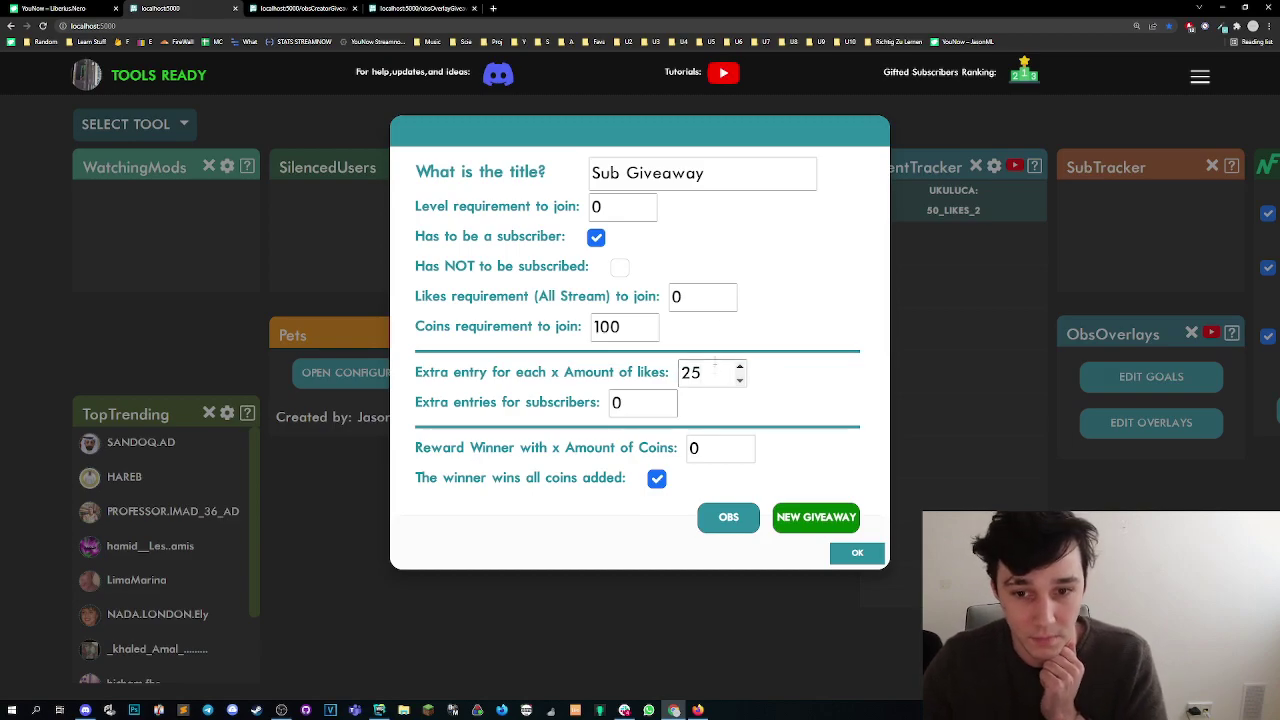
{"action": "left_click", "coordinate": [790, 524]}
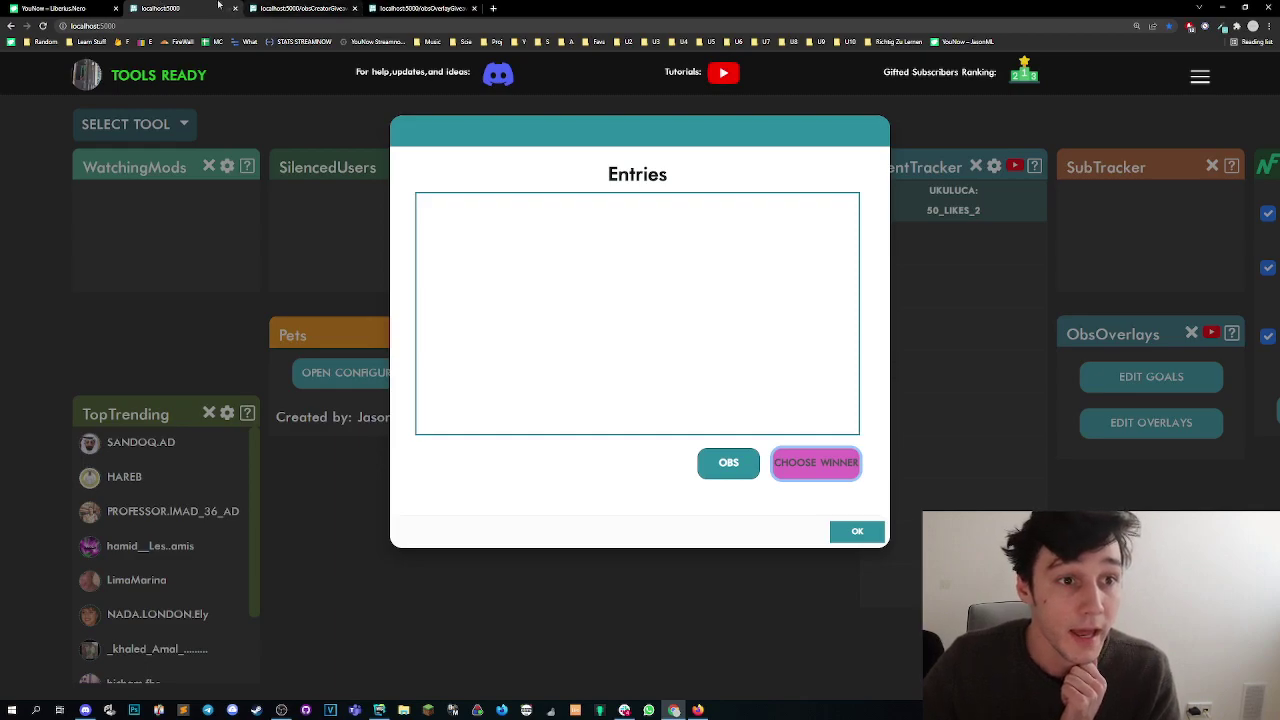
{"action": "left_click", "coordinate": [84, 8]}
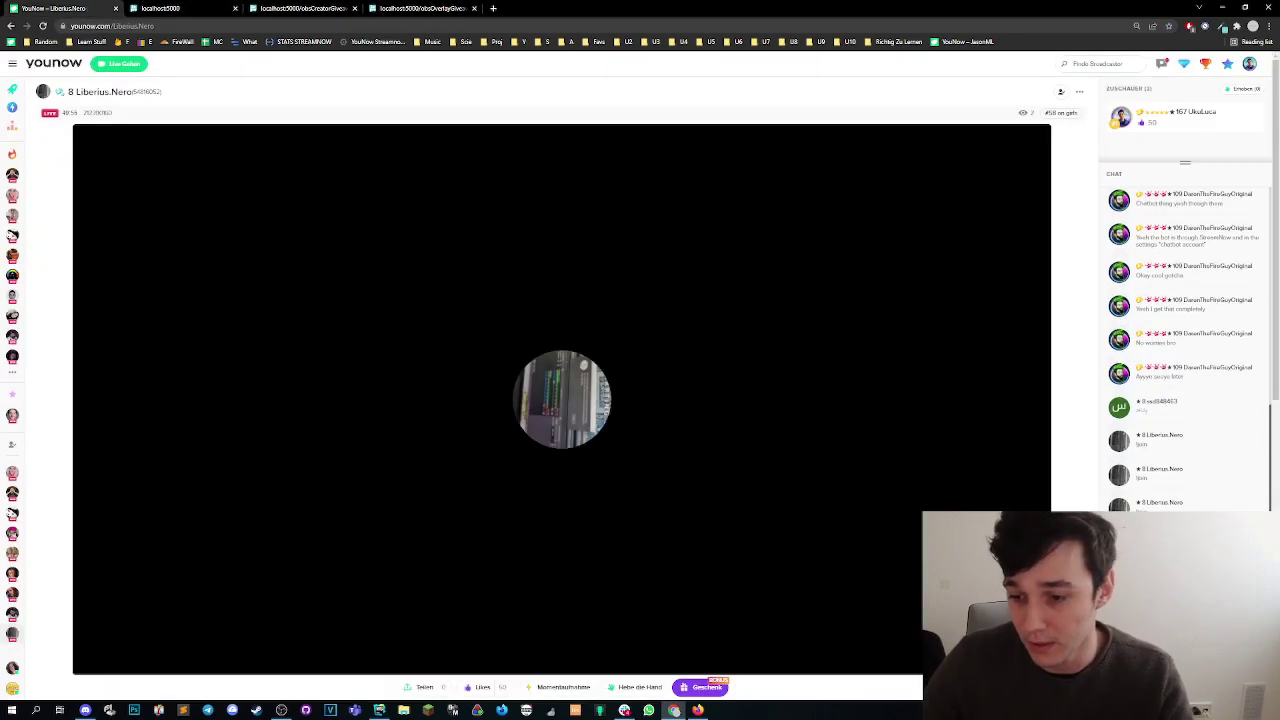
{"action": "left_click", "coordinate": [300, 8]}
{"action": "left_click", "coordinate": [400, 7]}
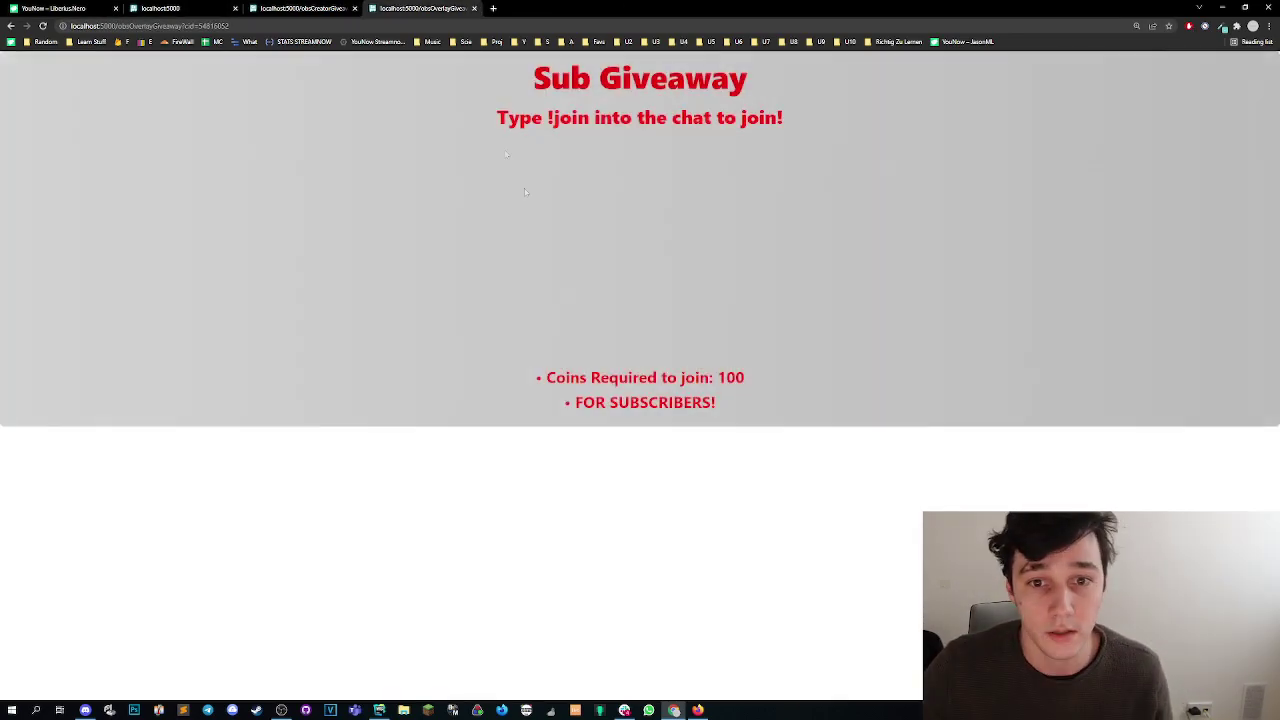
{"action": "left_click", "coordinate": [176, 7]}
- Draw a winner, drop the 'Has to be a subscriber' requirement, and start a fresh giveaway
{"action": "left_click", "coordinate": [812, 466]}
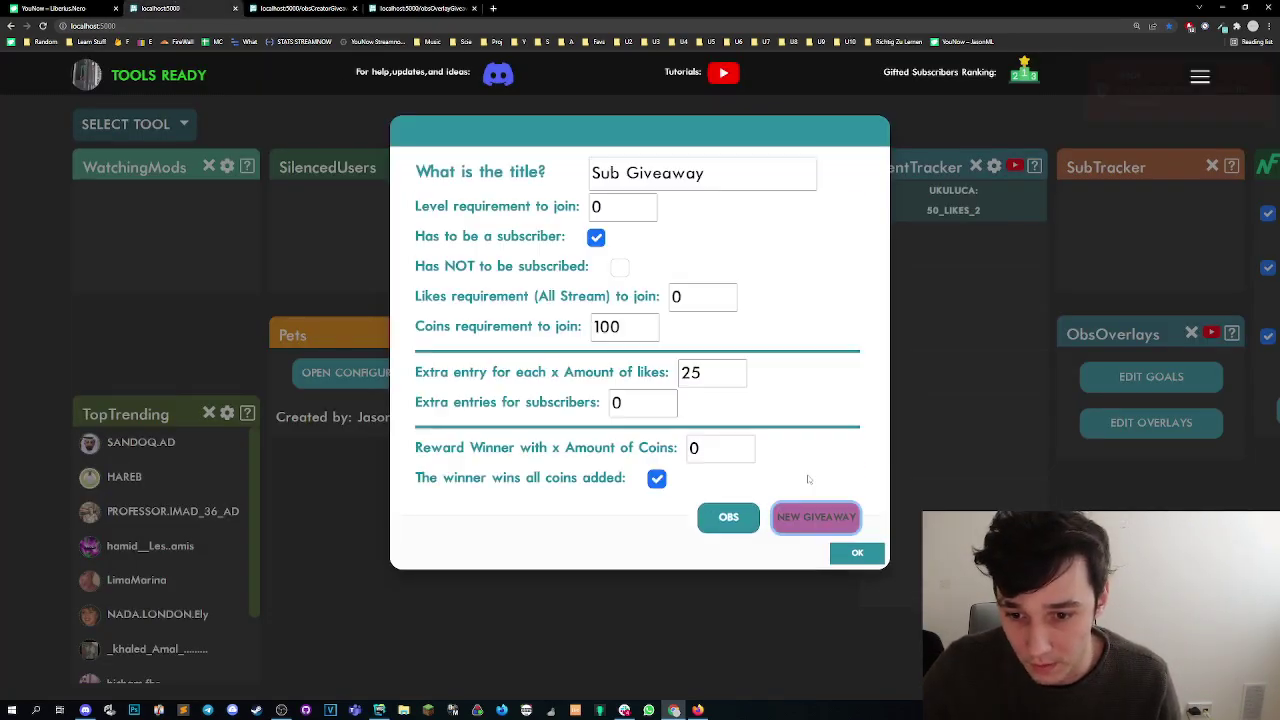
{"action": "left_click", "coordinate": [596, 239]}
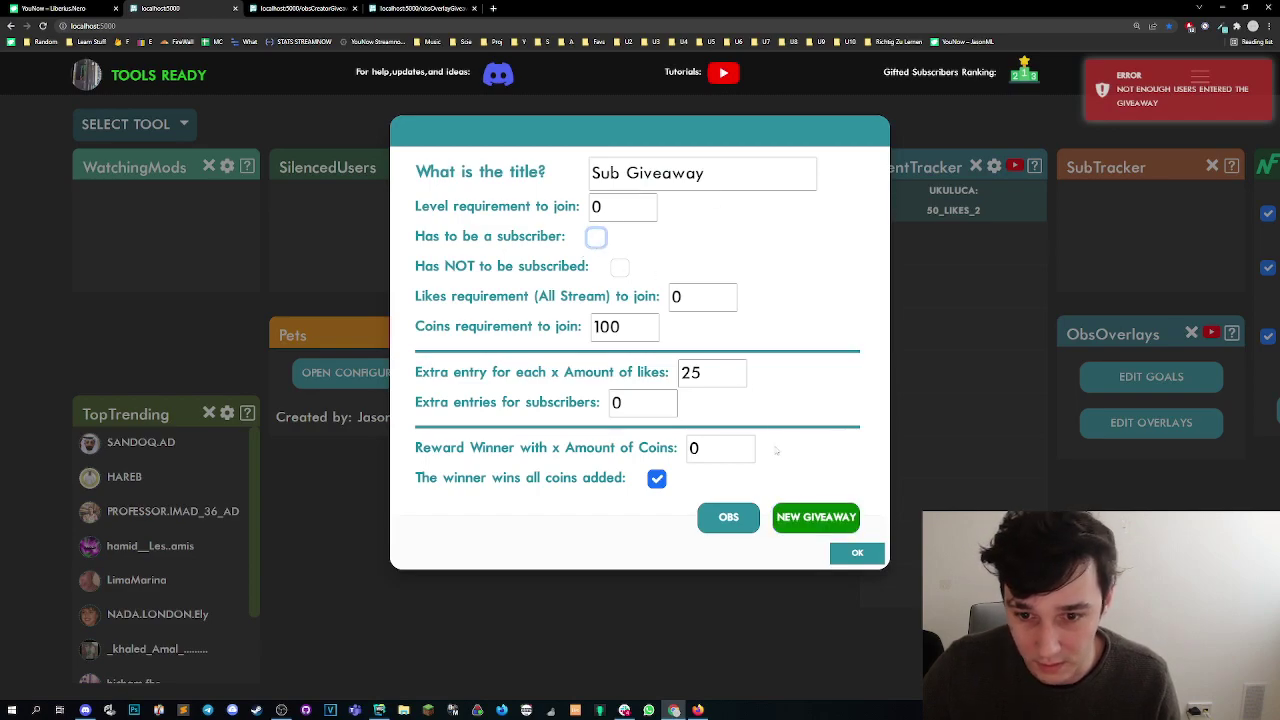
{"action": "left_click", "coordinate": [816, 517]}
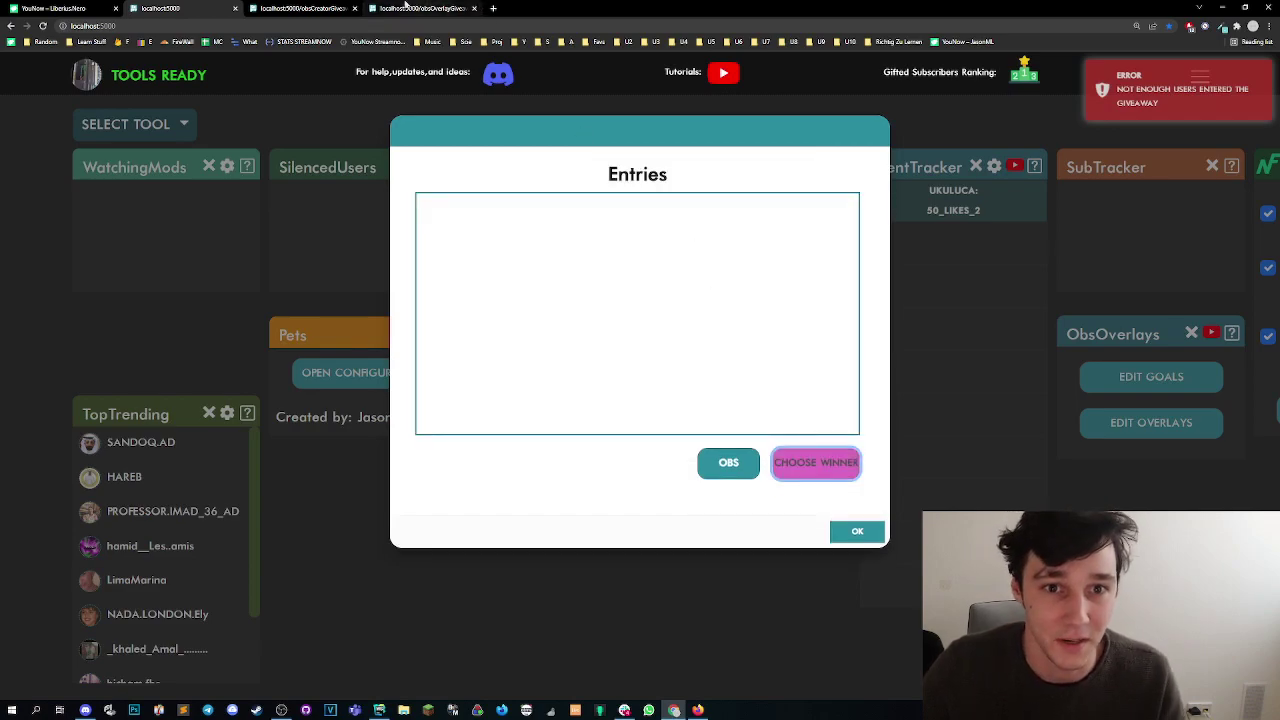
{"action": "left_click", "coordinate": [60, 8]}
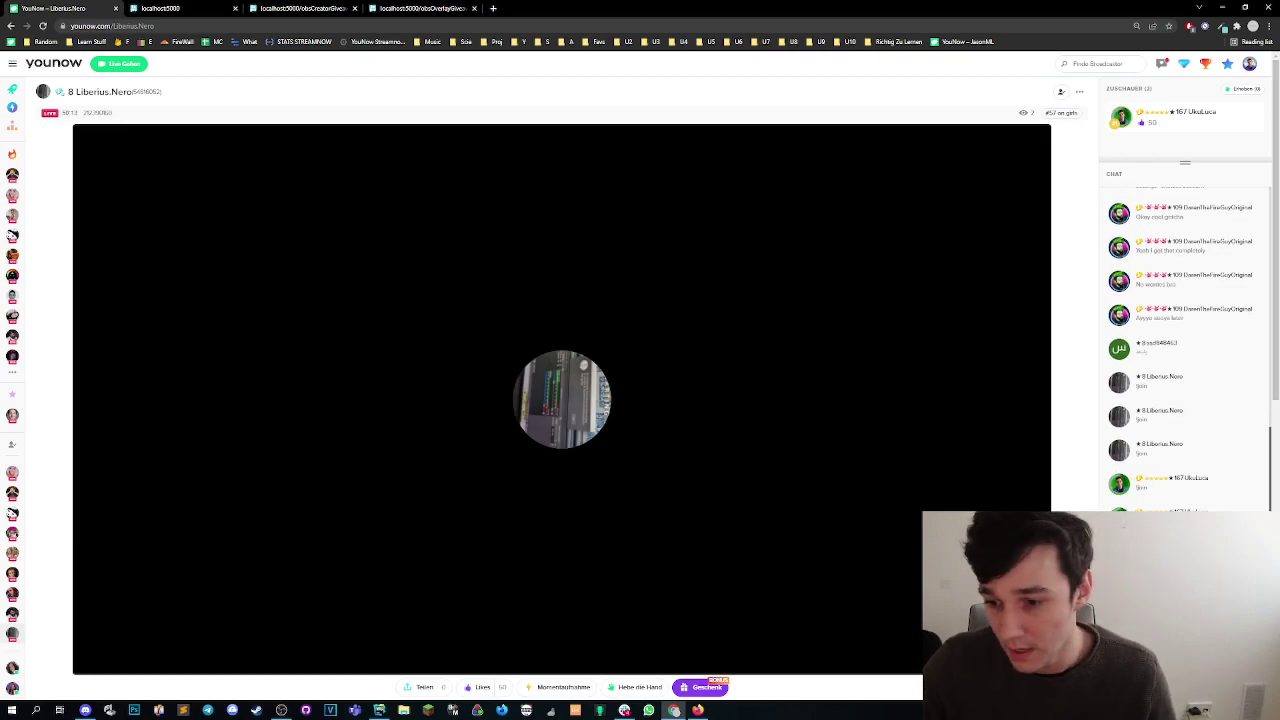
- Check the overlay preview and stream tabs, then draw a winner from the one-entrant, 3-entry Entries list
{"action": "left_click", "coordinate": [160, 8]}
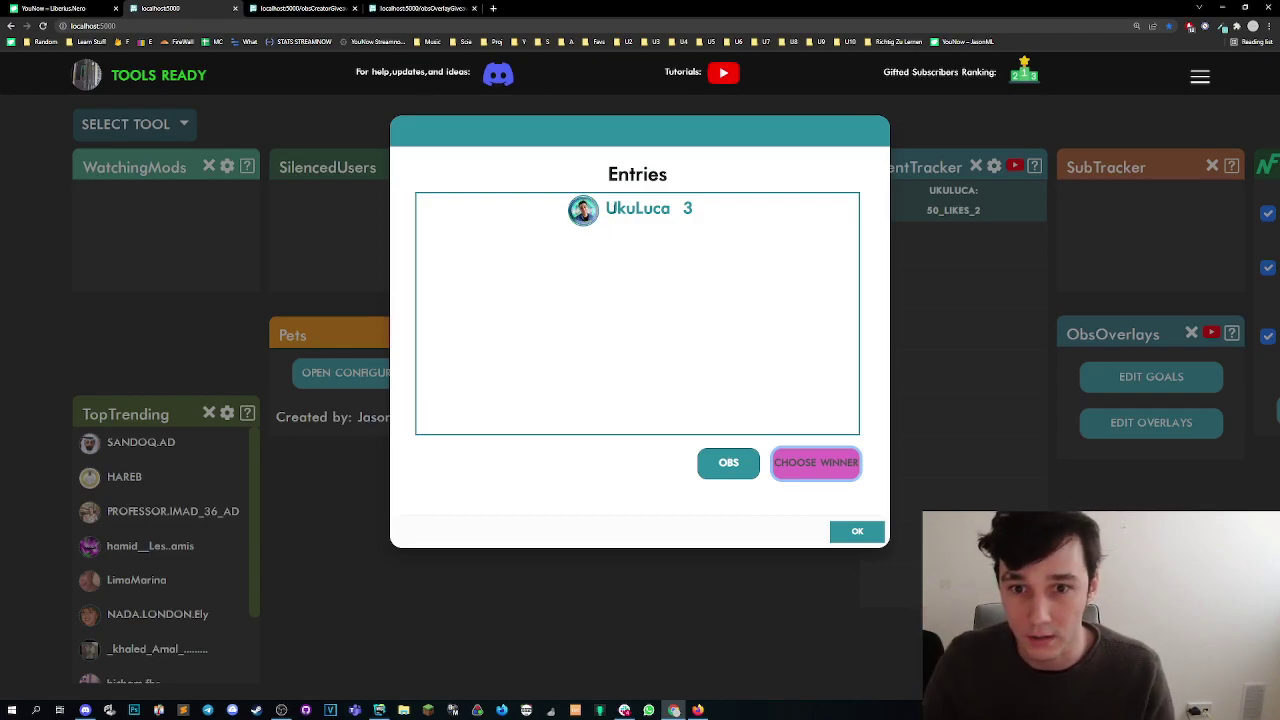
{"action": "left_click", "coordinate": [276, 6]}
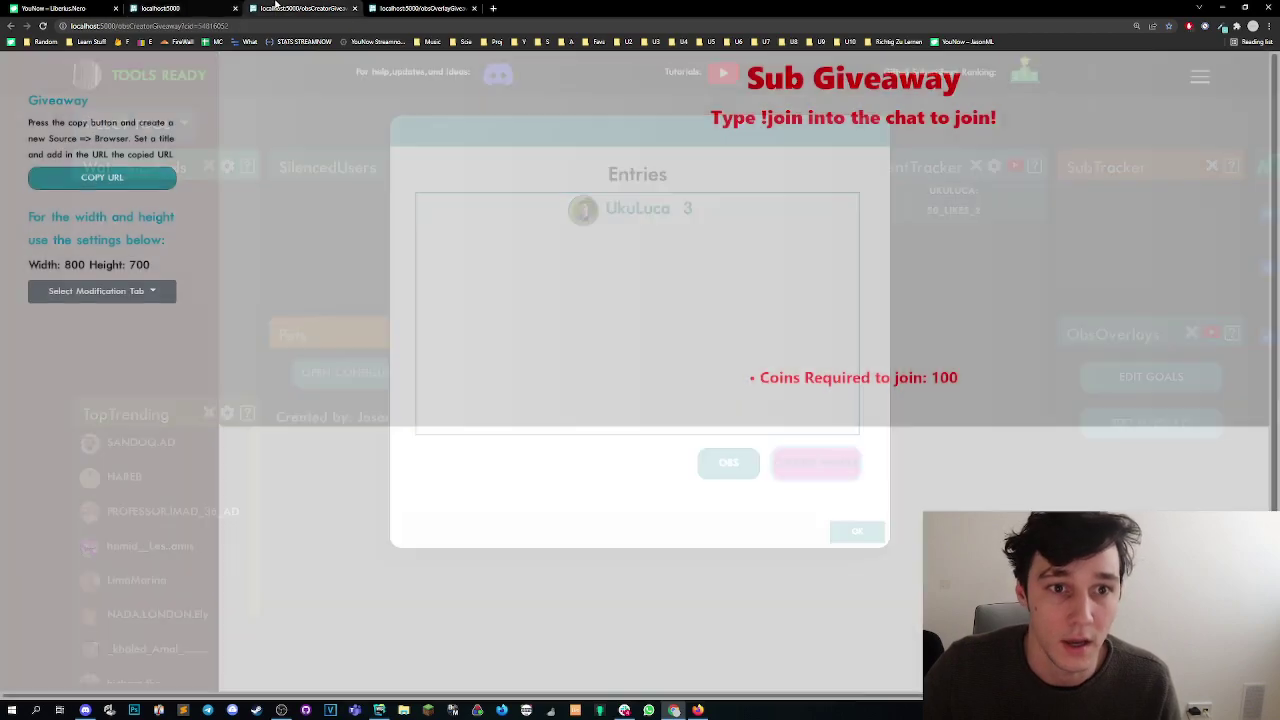
{"action": "left_click", "coordinate": [410, 8]}
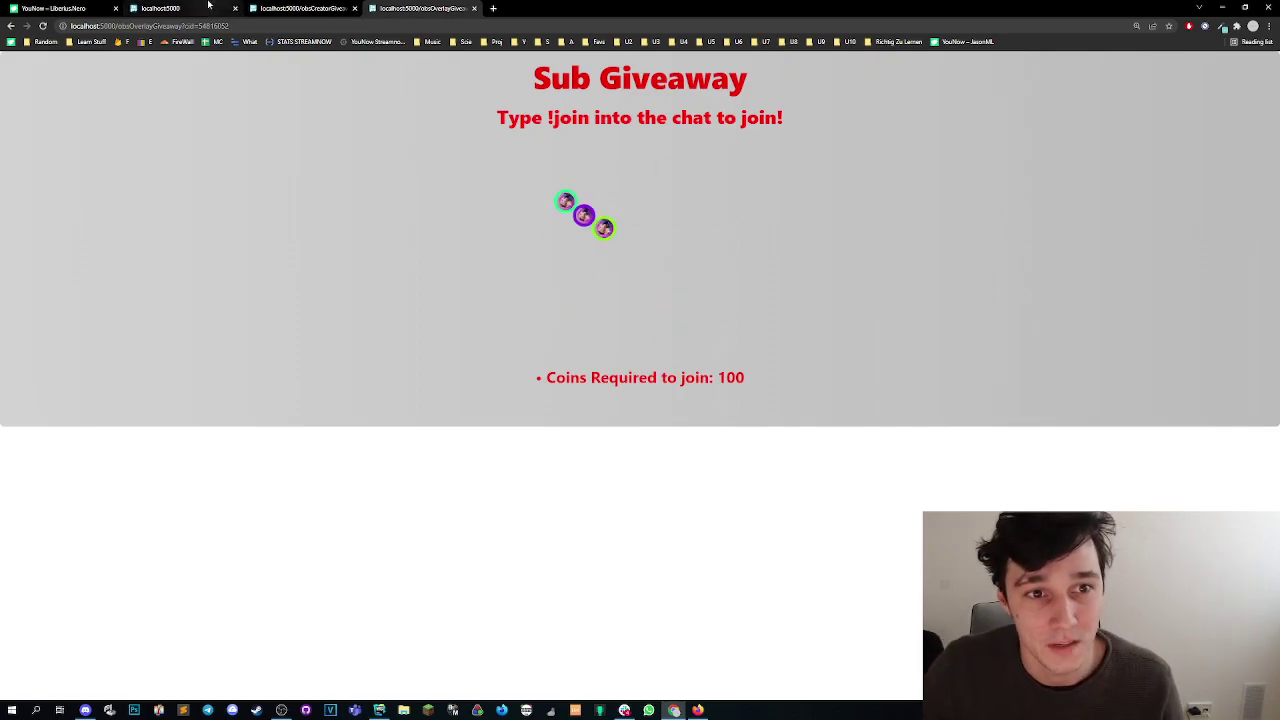
{"action": "left_click", "coordinate": [205, 8]}
{"action": "left_click", "coordinate": [95, 8]}
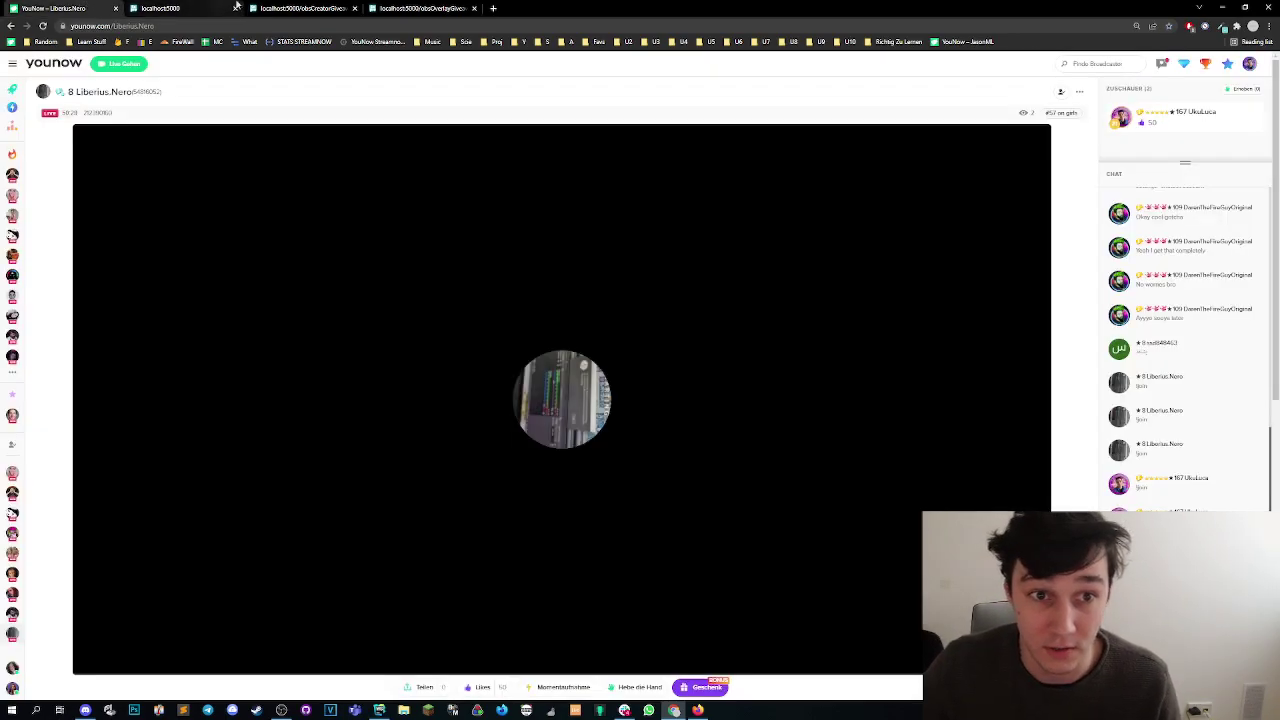
{"action": "left_click", "coordinate": [300, 8]}
{"action": "left_click", "coordinate": [180, 8]}
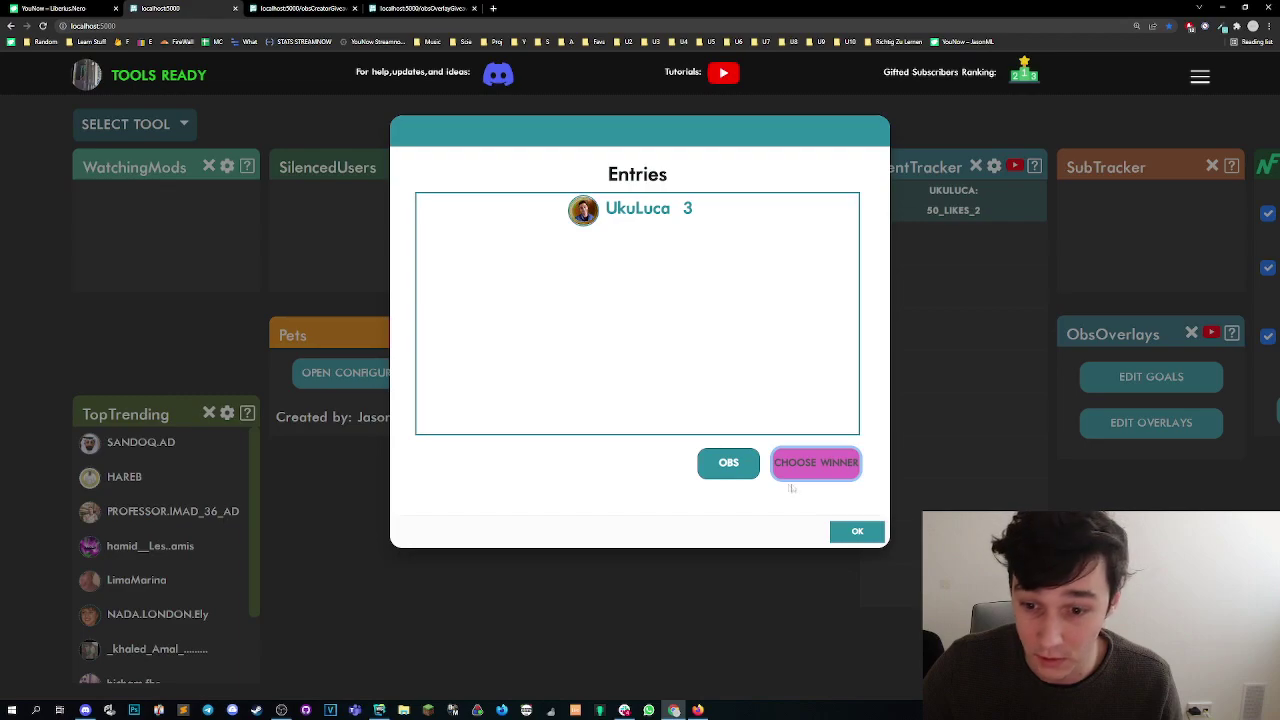
{"action": "left_click", "coordinate": [812, 462]}
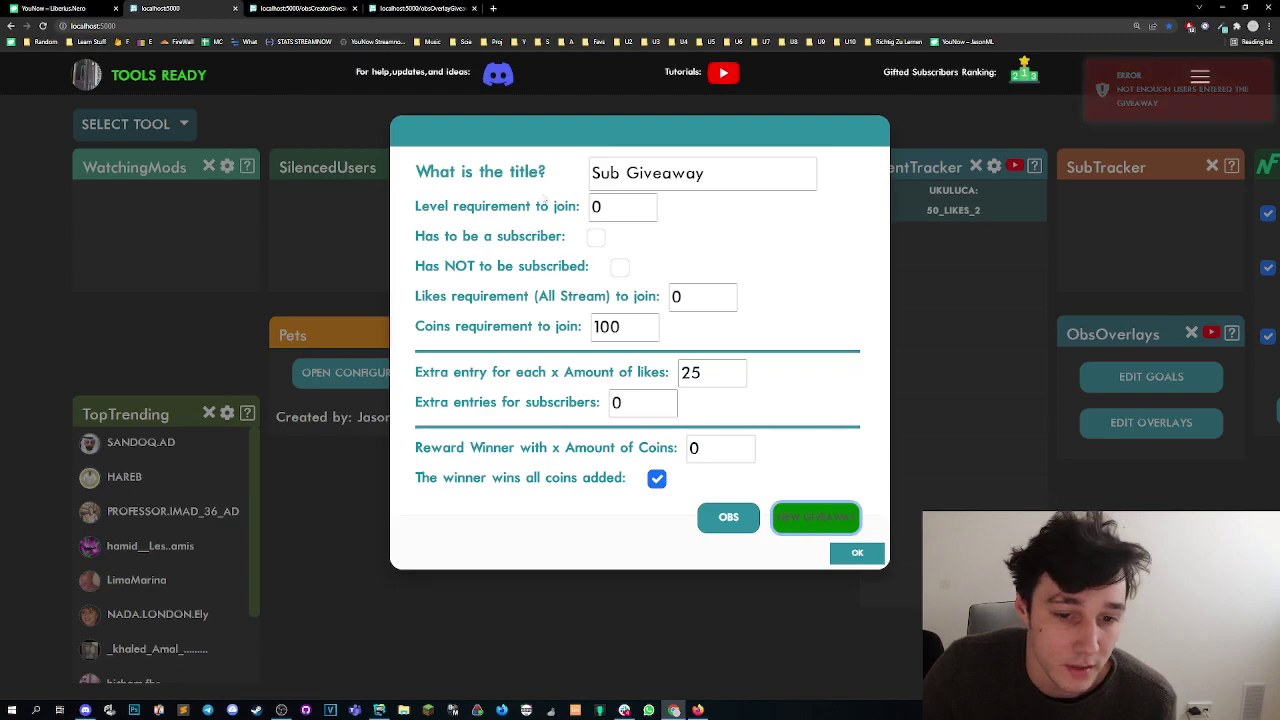
- After the 'Not enough users entered the giveaway' error, open the giveaway overlay page for OBS
{"action": "left_click_drag", "start_coordinate": [432, 450], "coordinate": [530, 456]}
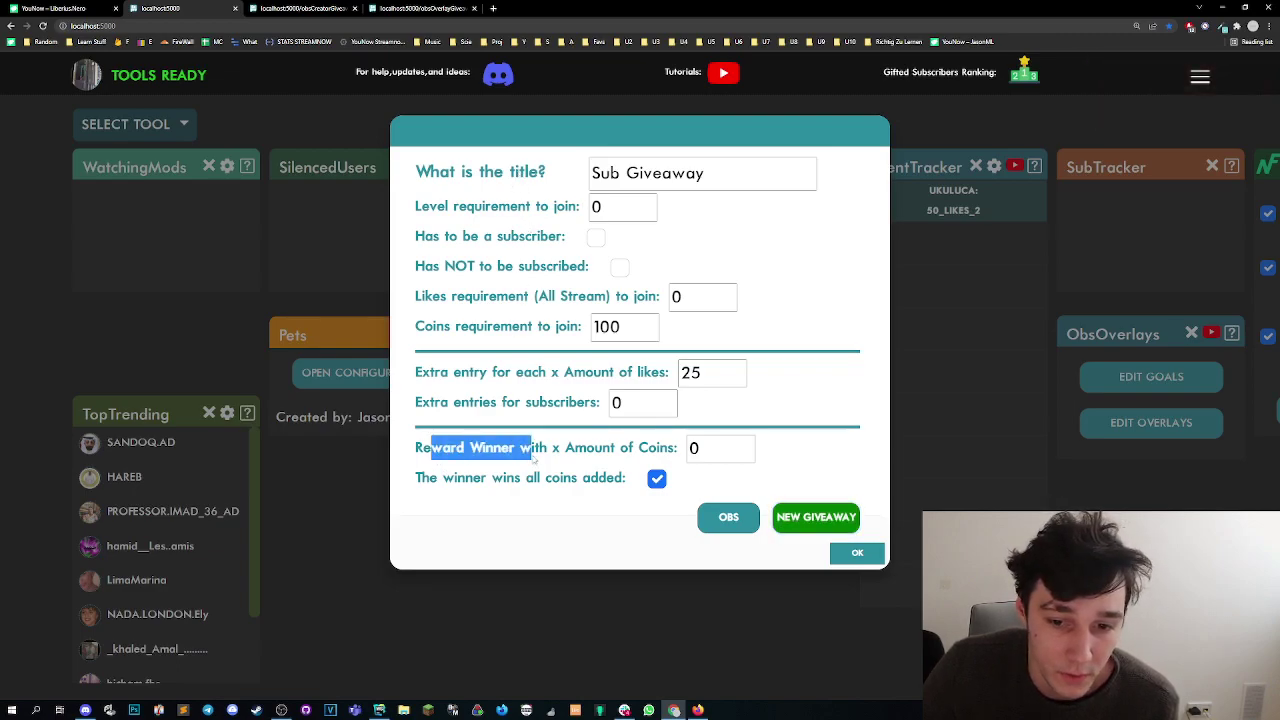
{"action": "left_click", "coordinate": [610, 460]}
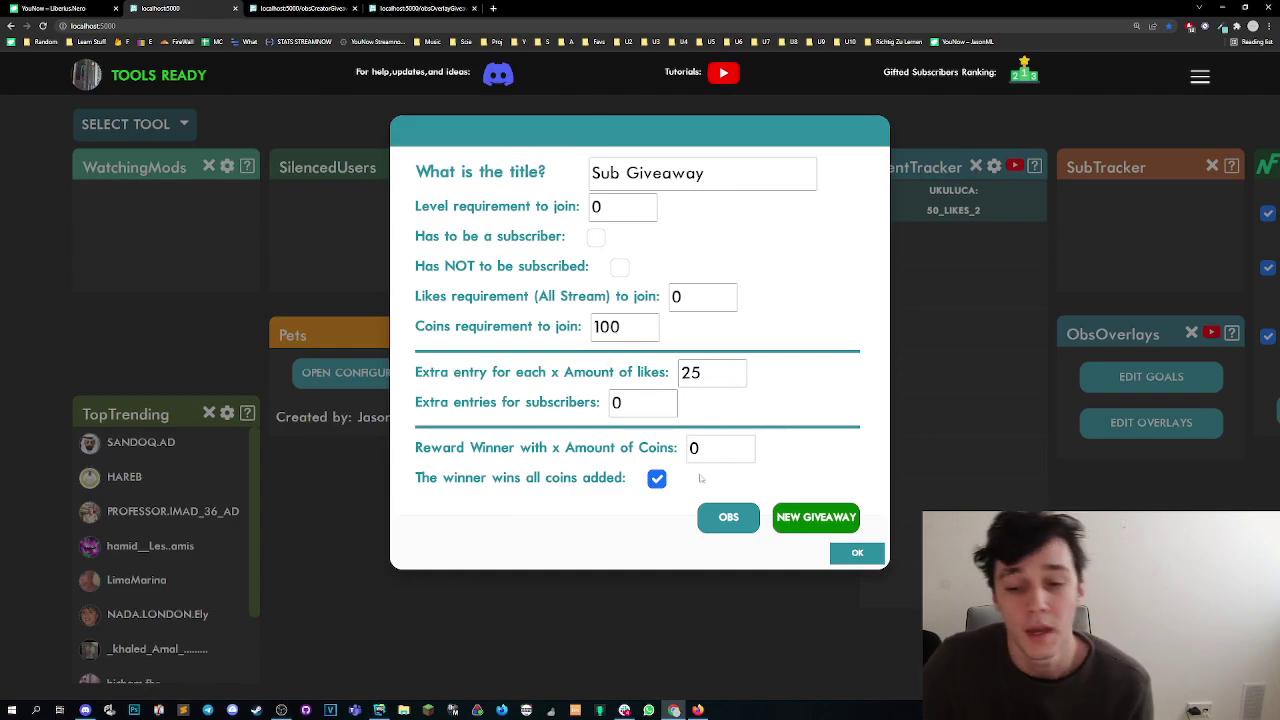
{"action": "left_click", "coordinate": [722, 527]}
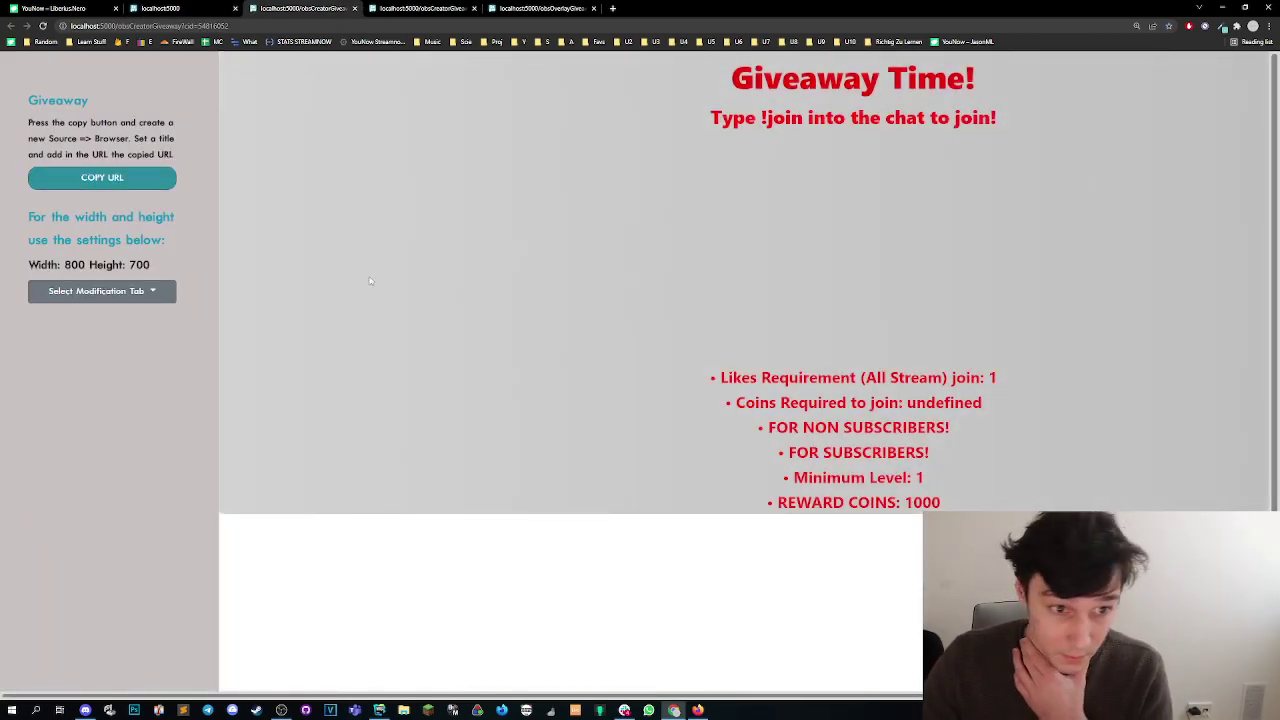
- Under ModifyColors, set the overlay's Question Color to a lighter red
{"action": "left_click", "coordinate": [100, 291]}
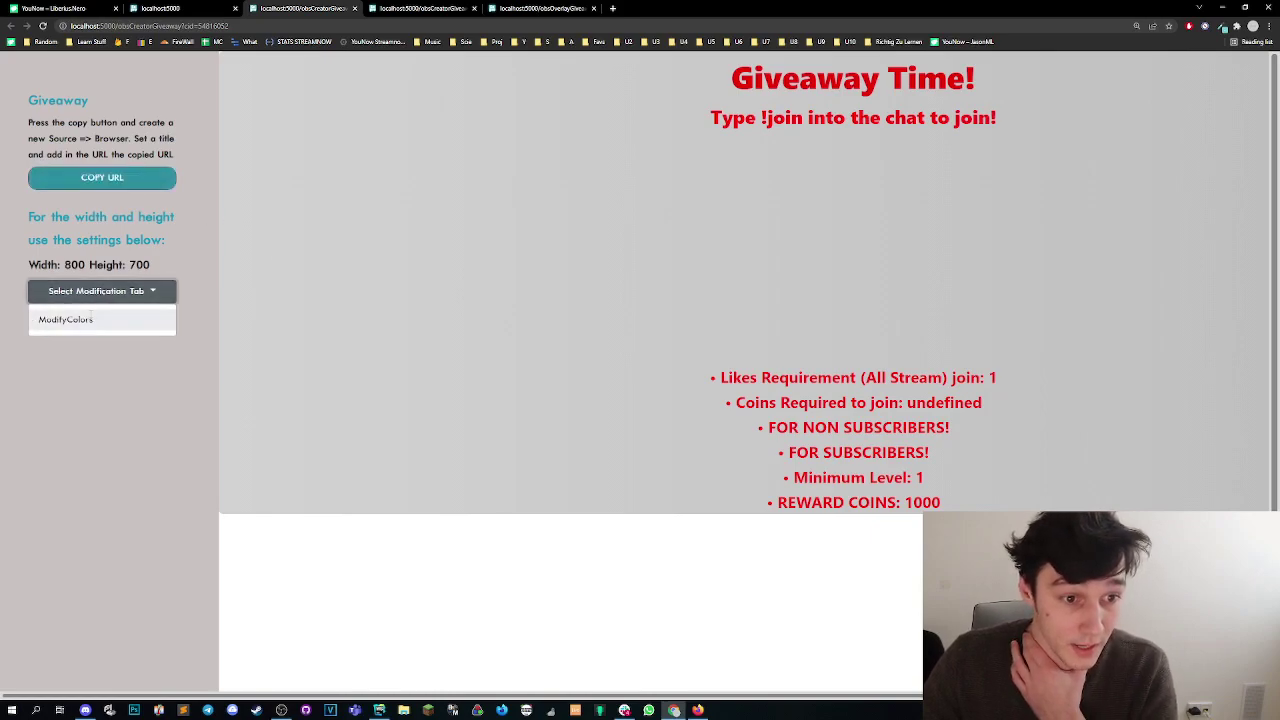
{"action": "left_click", "coordinate": [99, 325]}
{"action": "scroll", "coordinate": [98, 328], "scroll_direction": "down", "scroll_amount": 1}
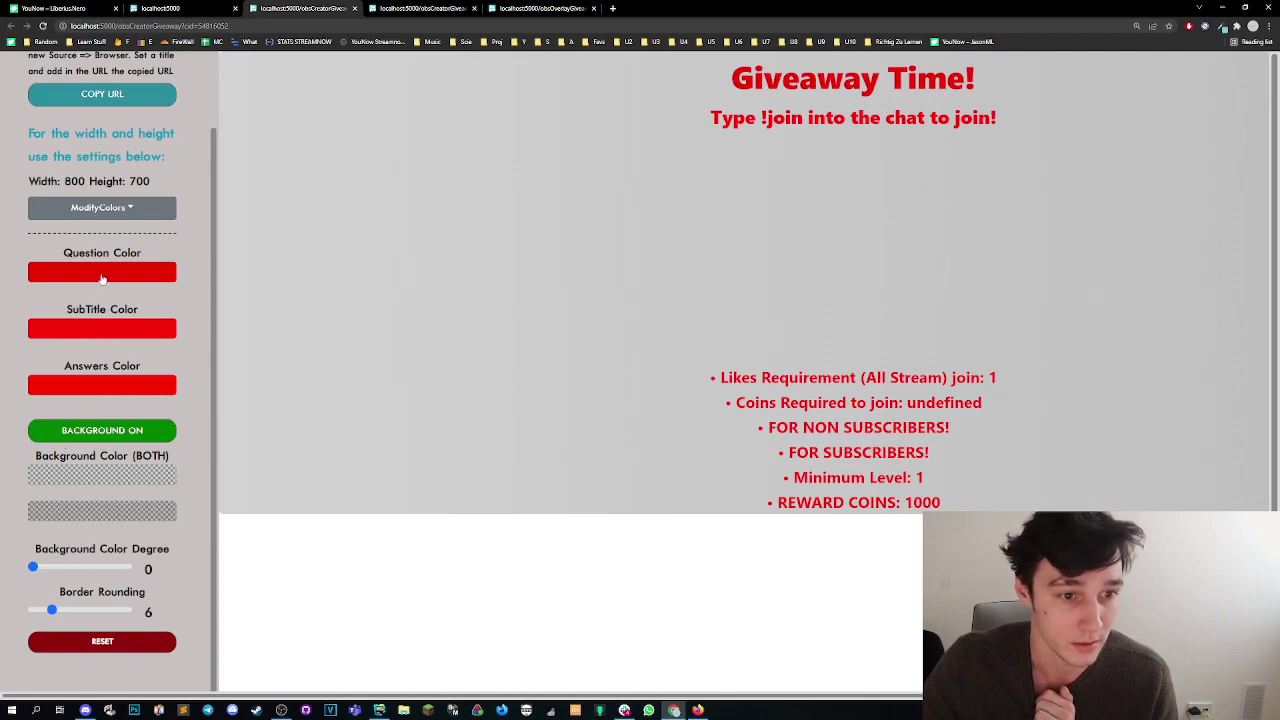
{"action": "left_click", "coordinate": [102, 279]}
{"action": "left_click", "coordinate": [111, 291]}
{"action": "left_click", "coordinate": [170, 303]}
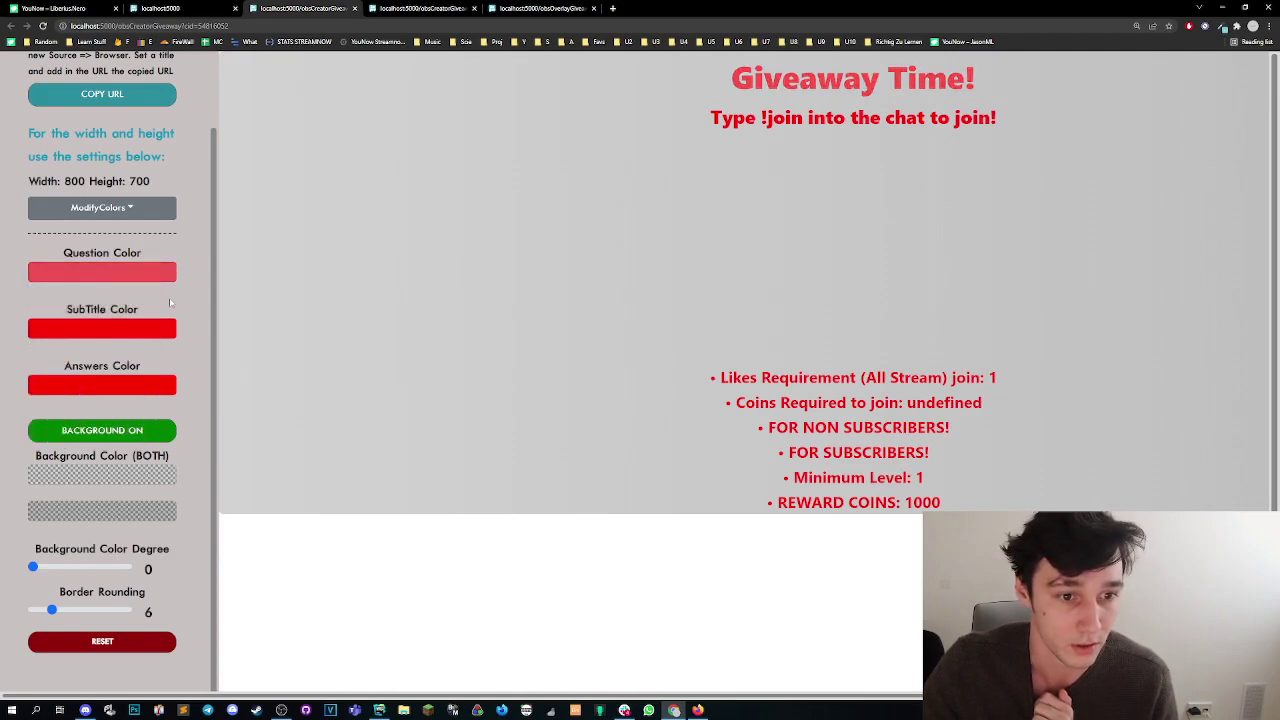
- Set the overlay's SubTitle Color to pale pink #ebb8b8
{"action": "left_click", "coordinate": [102, 329]}
{"action": "left_click_drag", "start_coordinate": [81, 367], "coordinate": [55, 343]}
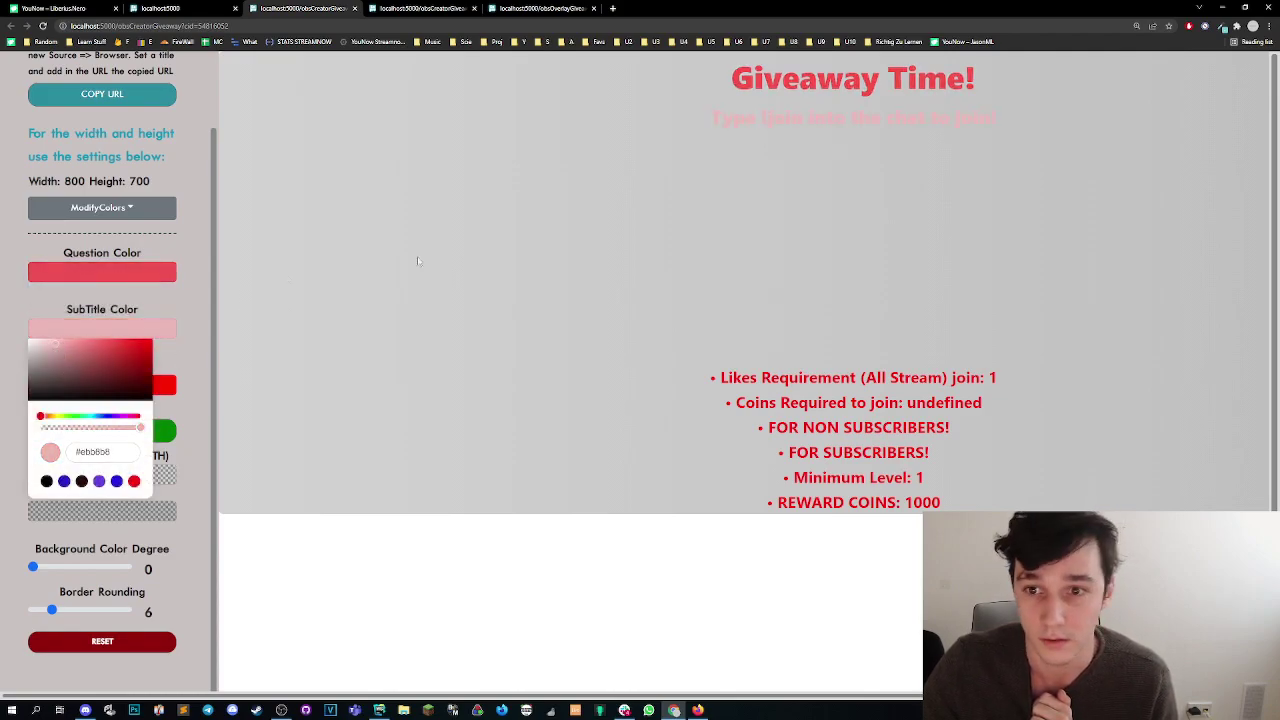
{"action": "left_click", "coordinate": [821, 283]}
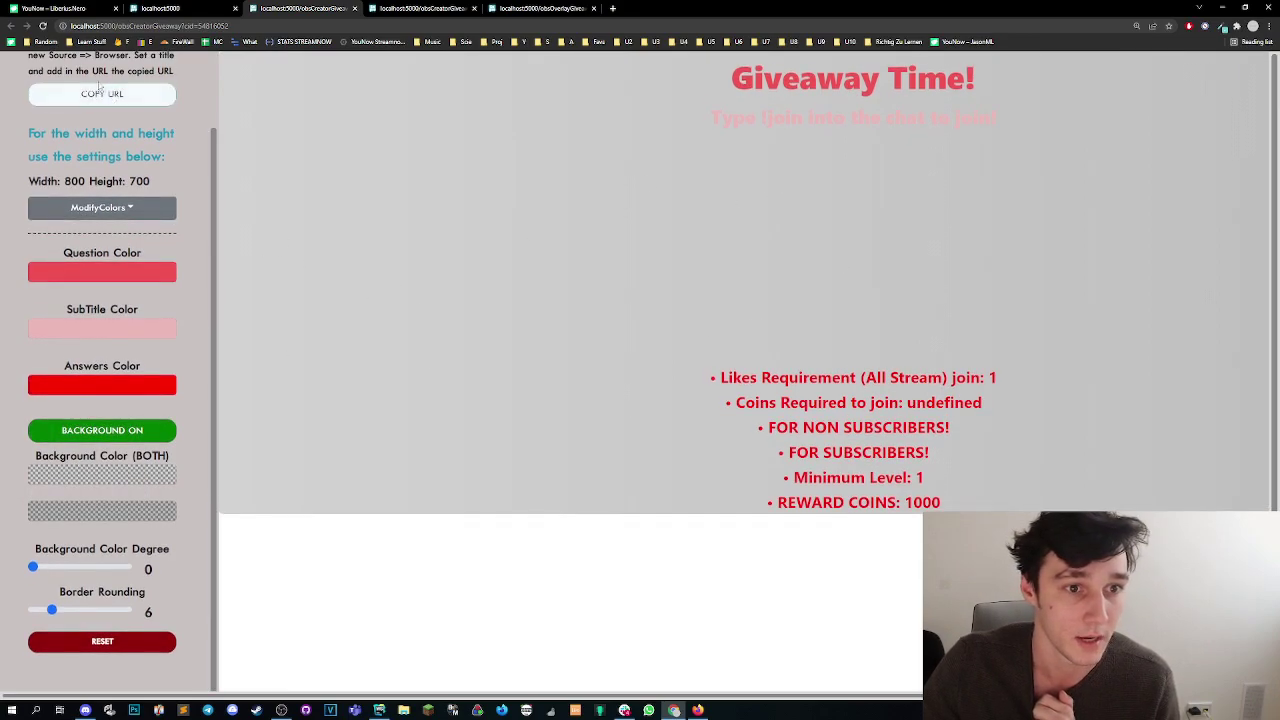
{"action": "key", "text": "alt+Tab"}
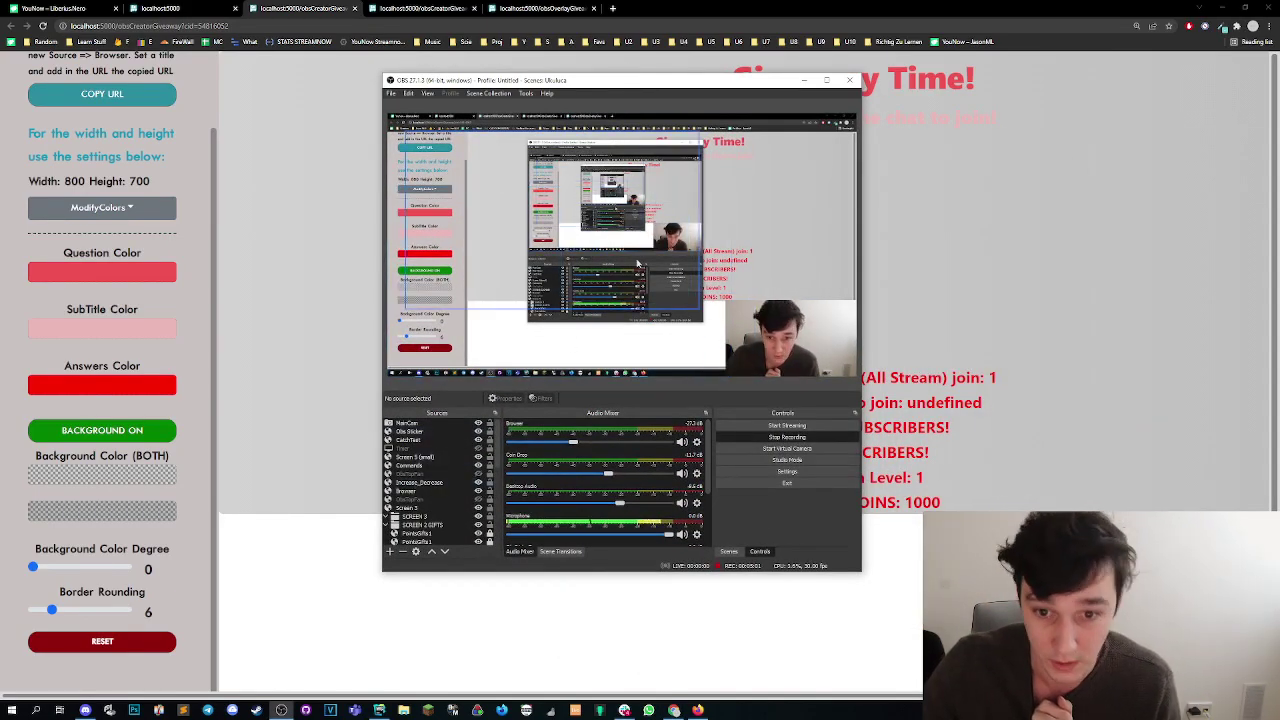
- Add a new Browser source in OBS and paste the giveaway overlay URL
{"action": "left_click_drag", "start_coordinate": [876, 314], "coordinate": [1050, 314]}
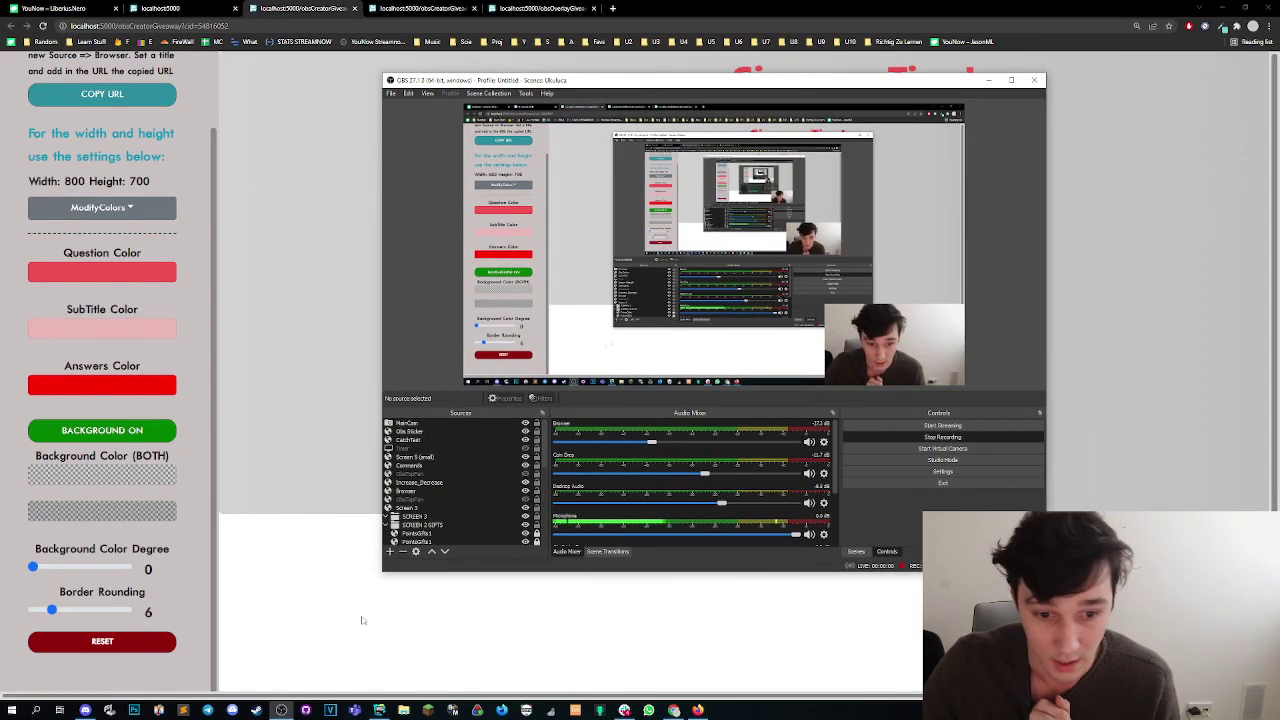
{"action": "left_click", "coordinate": [390, 551]}
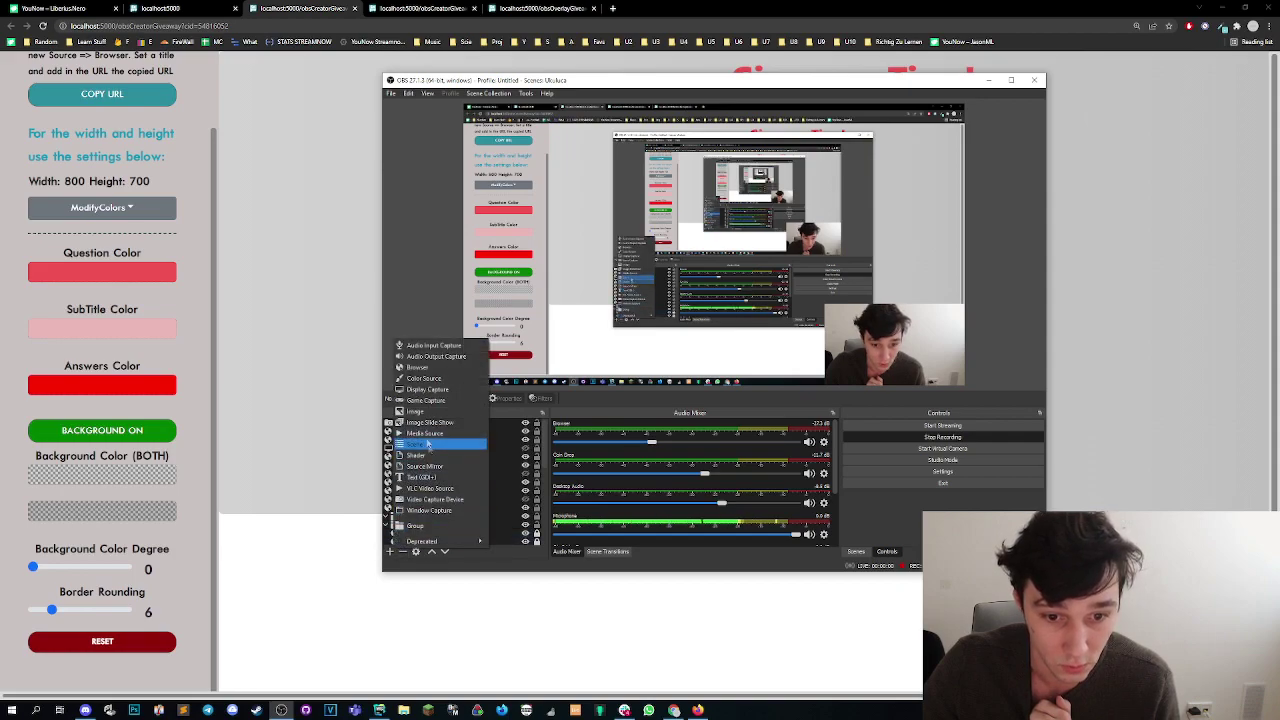
{"action": "left_click", "coordinate": [428, 389]}
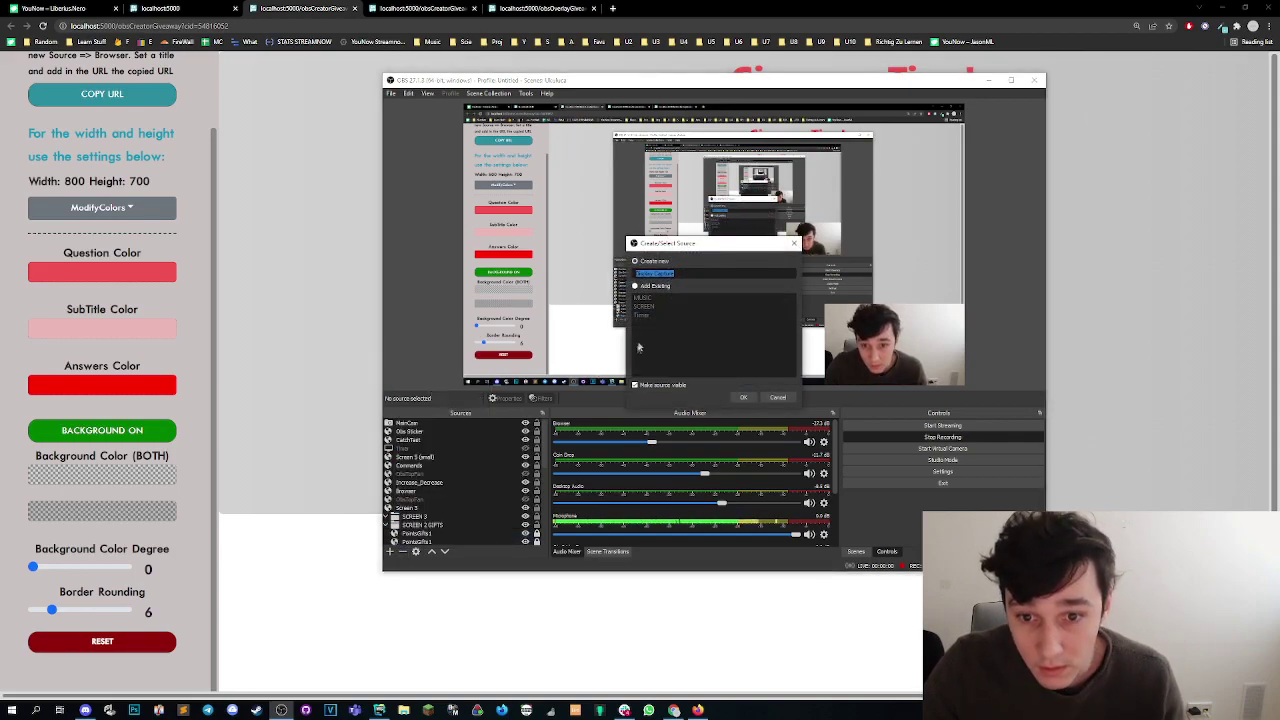
{"action": "left_click", "coordinate": [743, 396]}
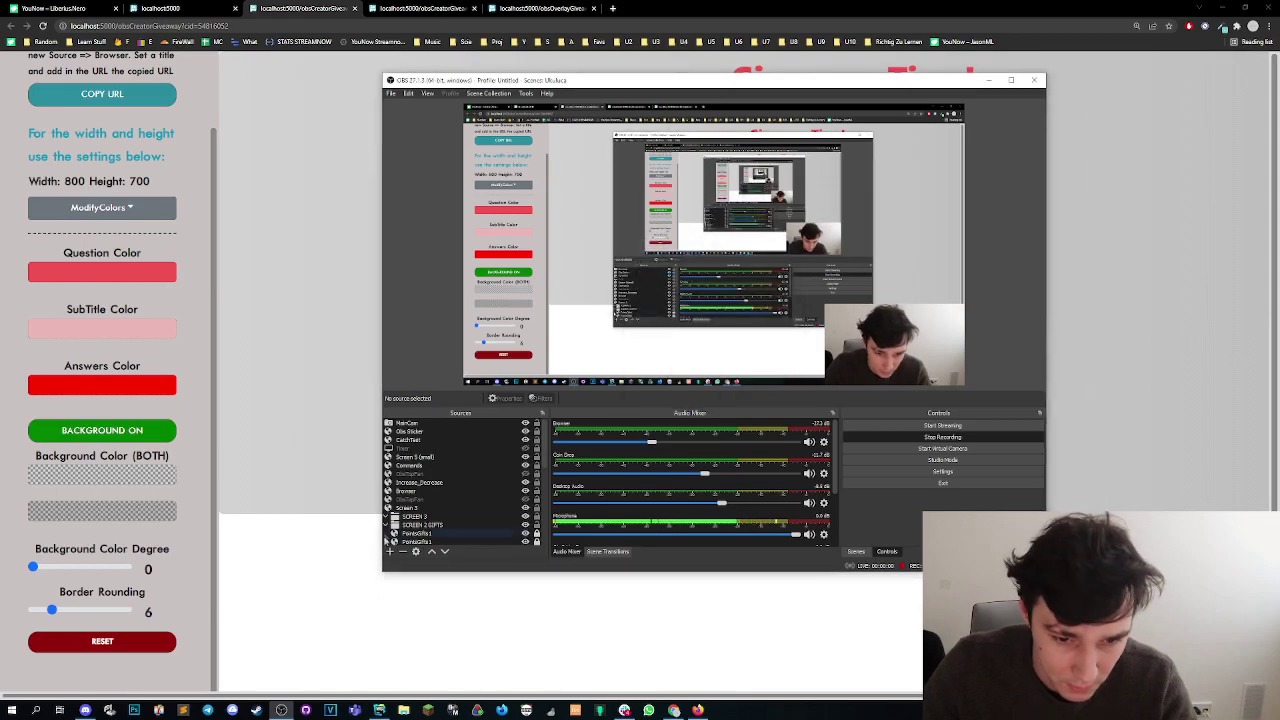
{"action": "left_click", "coordinate": [390, 551]}
{"action": "left_click", "coordinate": [413, 370]}
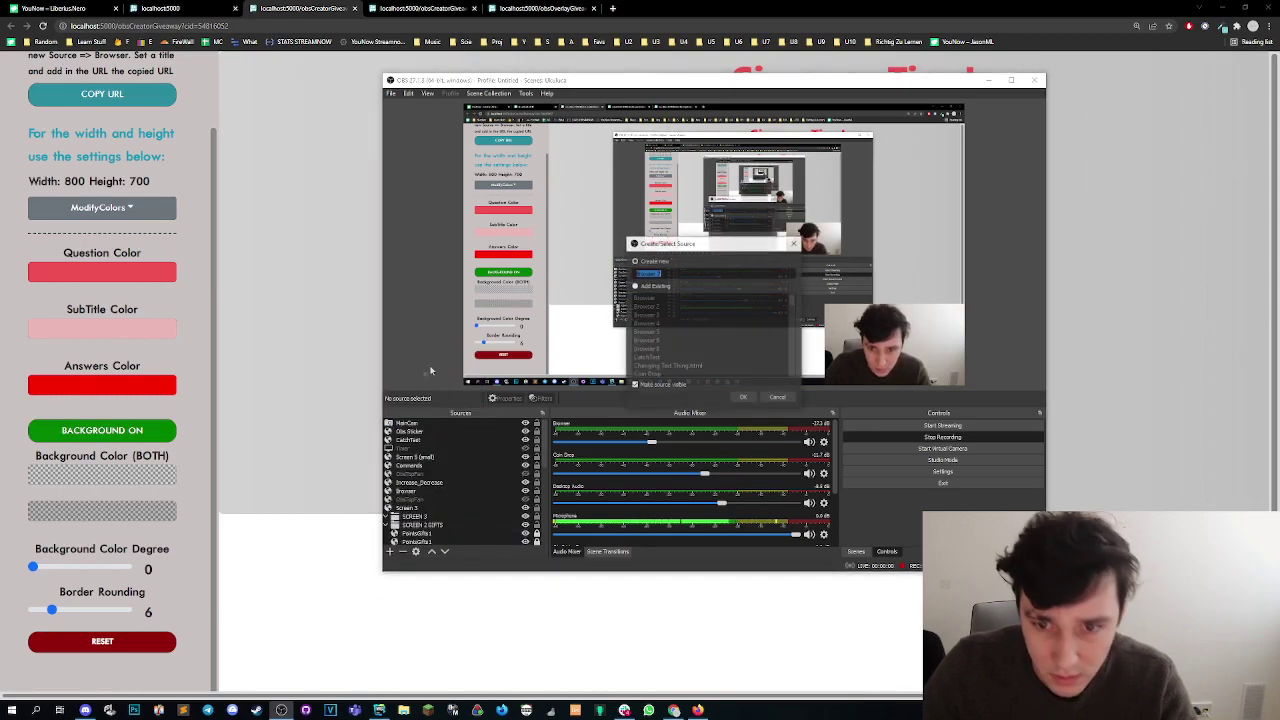
{"action": "key", "text": "Return"}
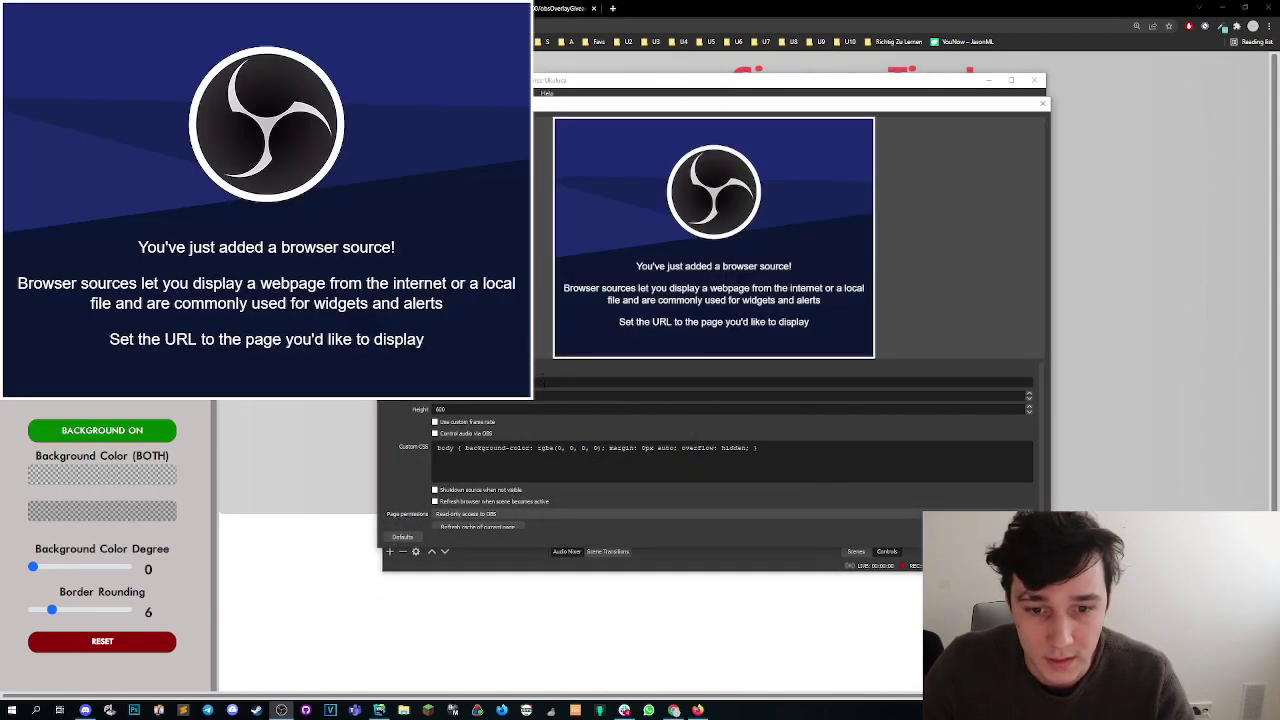
{"action": "key", "text": "ctrl+v"}
- Size the browser source 800 wide by 700 high and confirm it
{"action": "mouse_move", "coordinate": [639, 100]}
{"action": "left_mouse_down"}
{"action": "mouse_move", "coordinate": [740, 455]}
{"action": "mouse_move", "coordinate": [639, 201]}
{"action": "left_mouse_up"}
{"action": "left_click", "coordinate": [630, 95]}
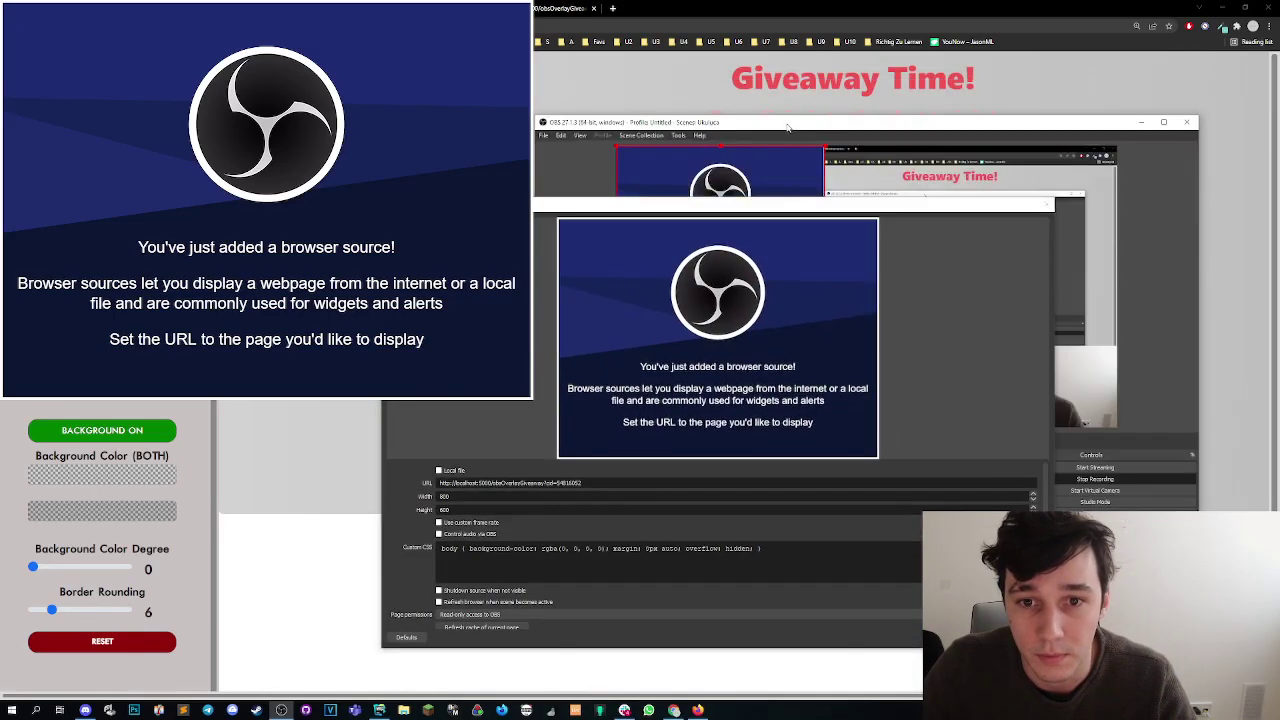
{"action": "left_click_drag", "start_coordinate": [600, 150], "coordinate": [900, 150]}
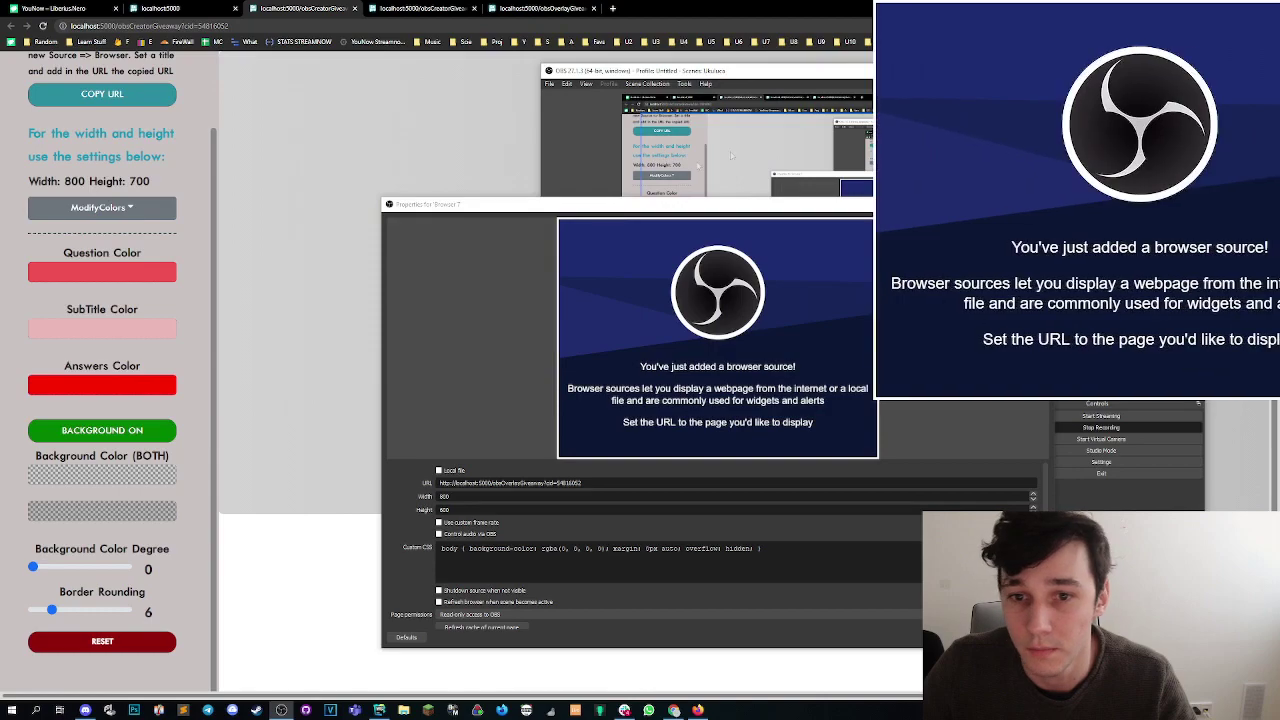
{"action": "left_click_drag", "start_coordinate": [663, 205], "coordinate": [638, 89]}
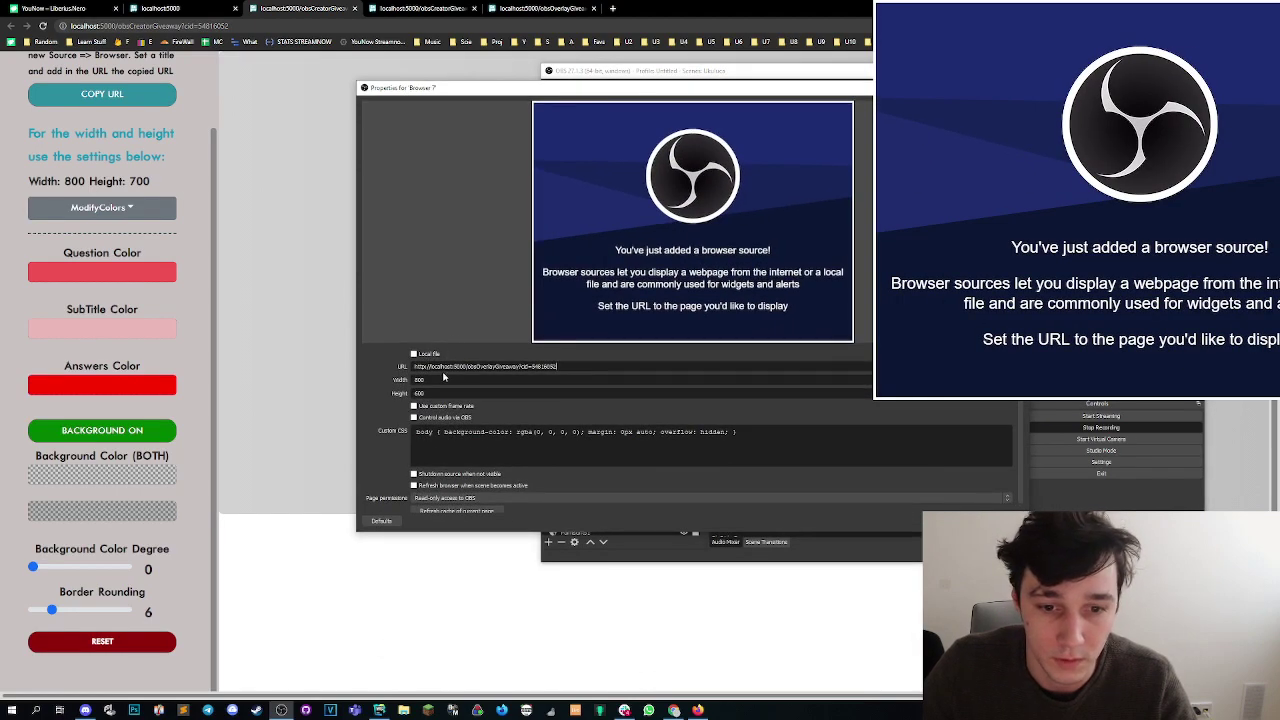
{"action": "scroll", "coordinate": [122, 328], "scroll_direction": "up", "scroll_amount": 2}
{"action": "type", "text": "700"}
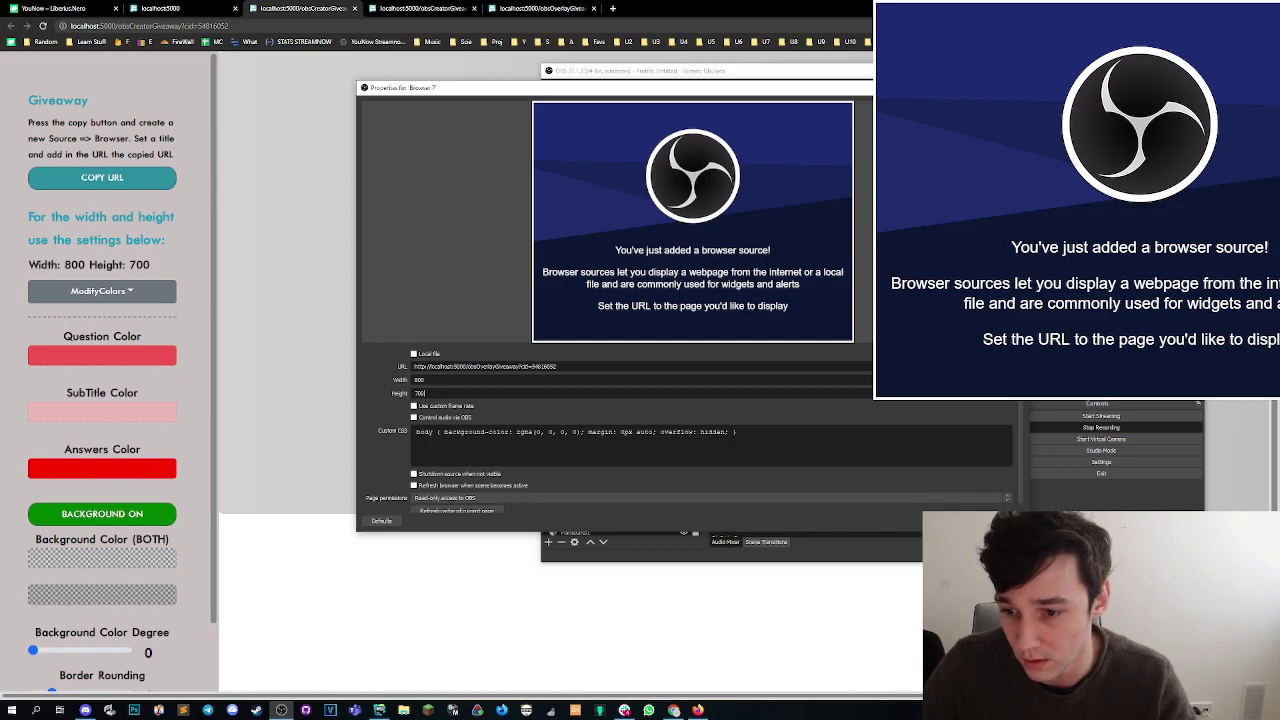
{"action": "key", "text": "Return"}
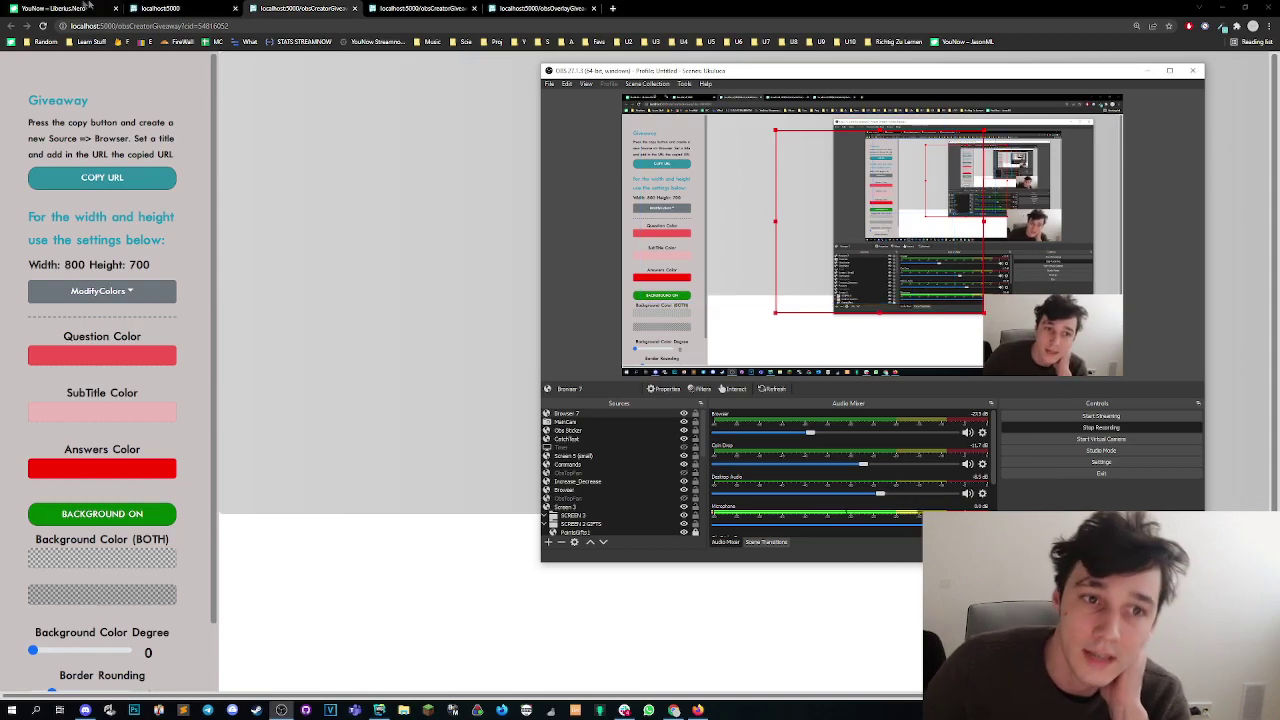
{"action": "left_click", "coordinate": [163, 8]}
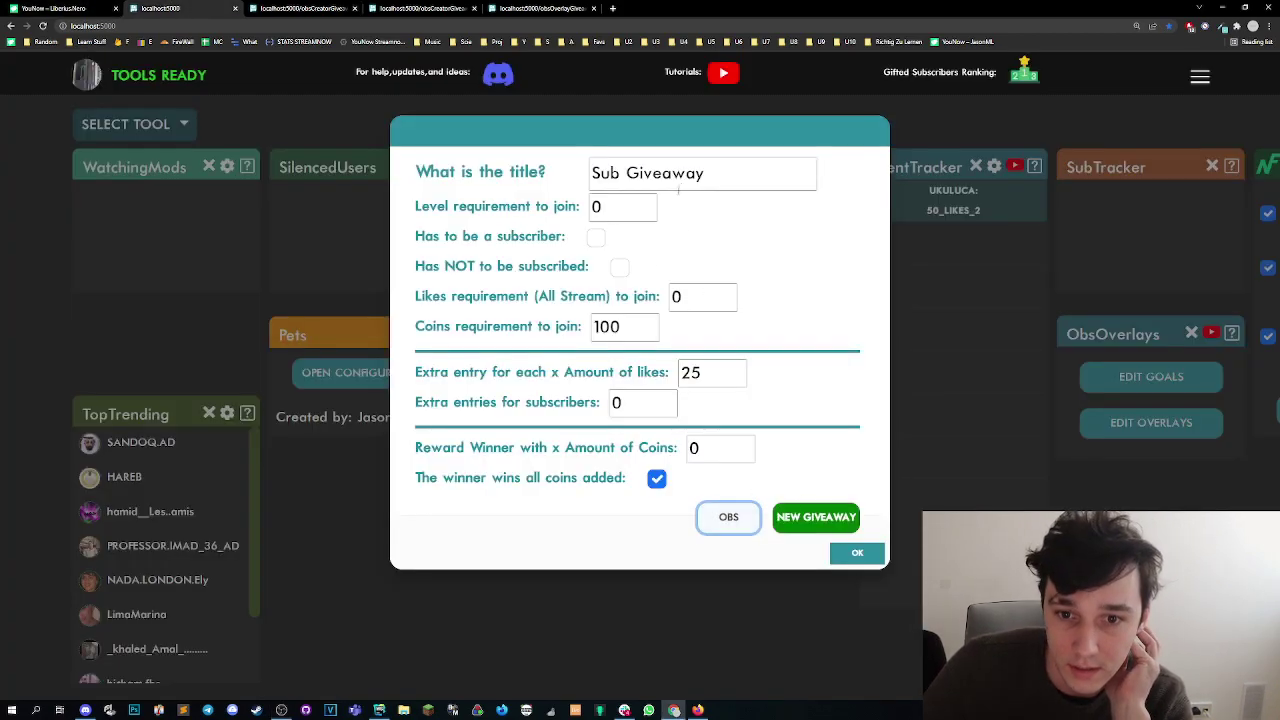
- Start a new Sub Giveaway round and nudge its overlay down and right in the OBS preview
{"action": "left_click", "coordinate": [800, 512]}
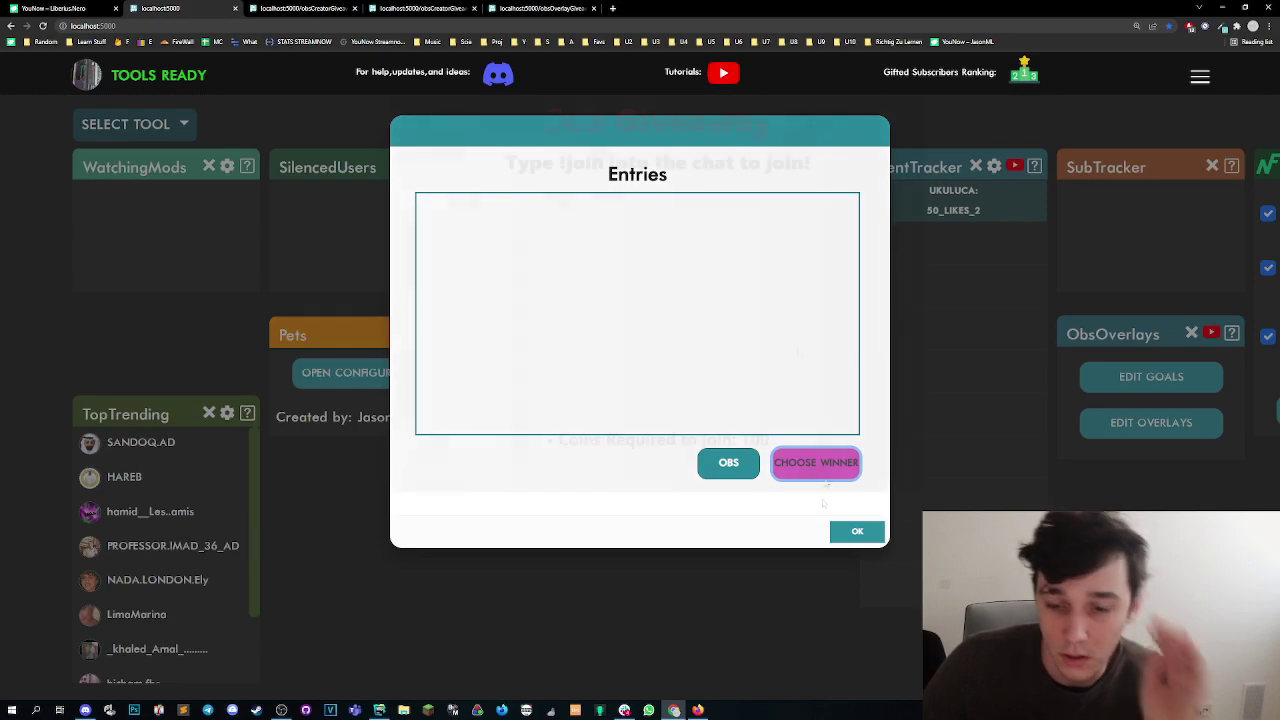
{"action": "key", "text": "alt+Tab"}
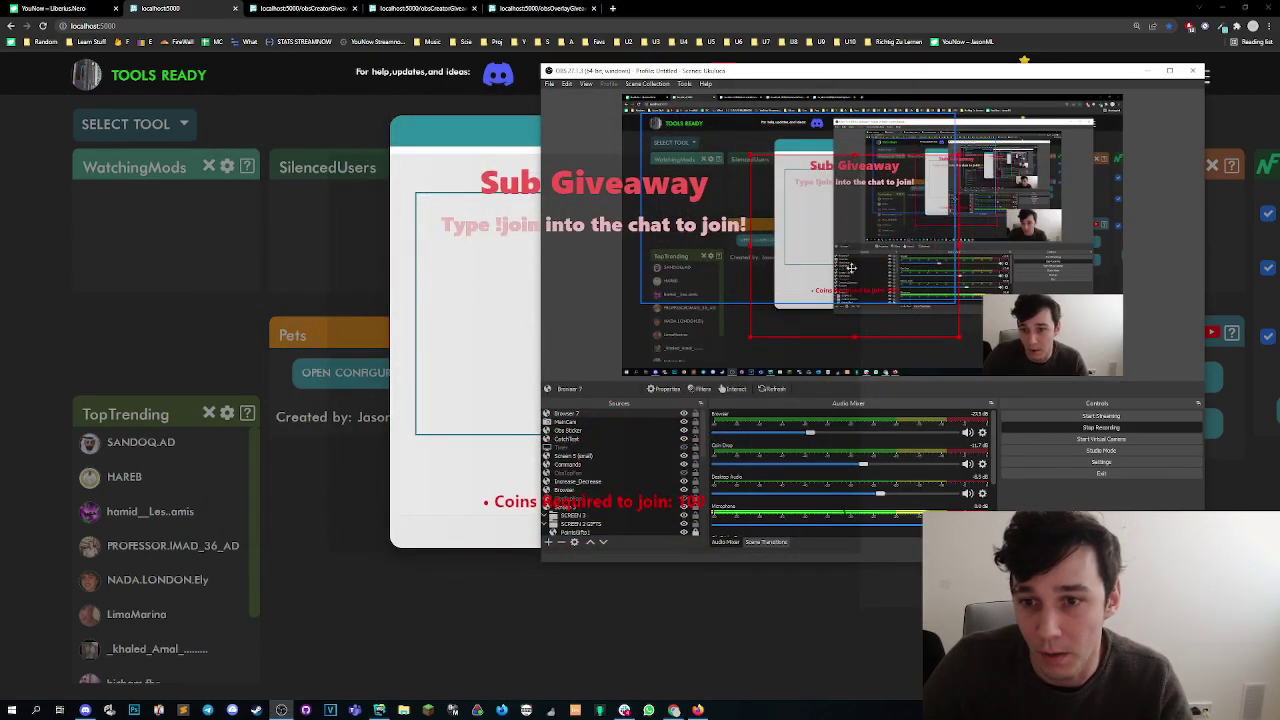
{"action": "mouse_move", "coordinate": [850, 268]}
{"action": "left_mouse_down"}
{"action": "mouse_move", "coordinate": [828, 261]}
{"action": "mouse_move", "coordinate": [882, 292]}
{"action": "mouse_move", "coordinate": [870, 288]}
{"action": "mouse_move", "coordinate": [879, 265]}
{"action": "left_mouse_up"}
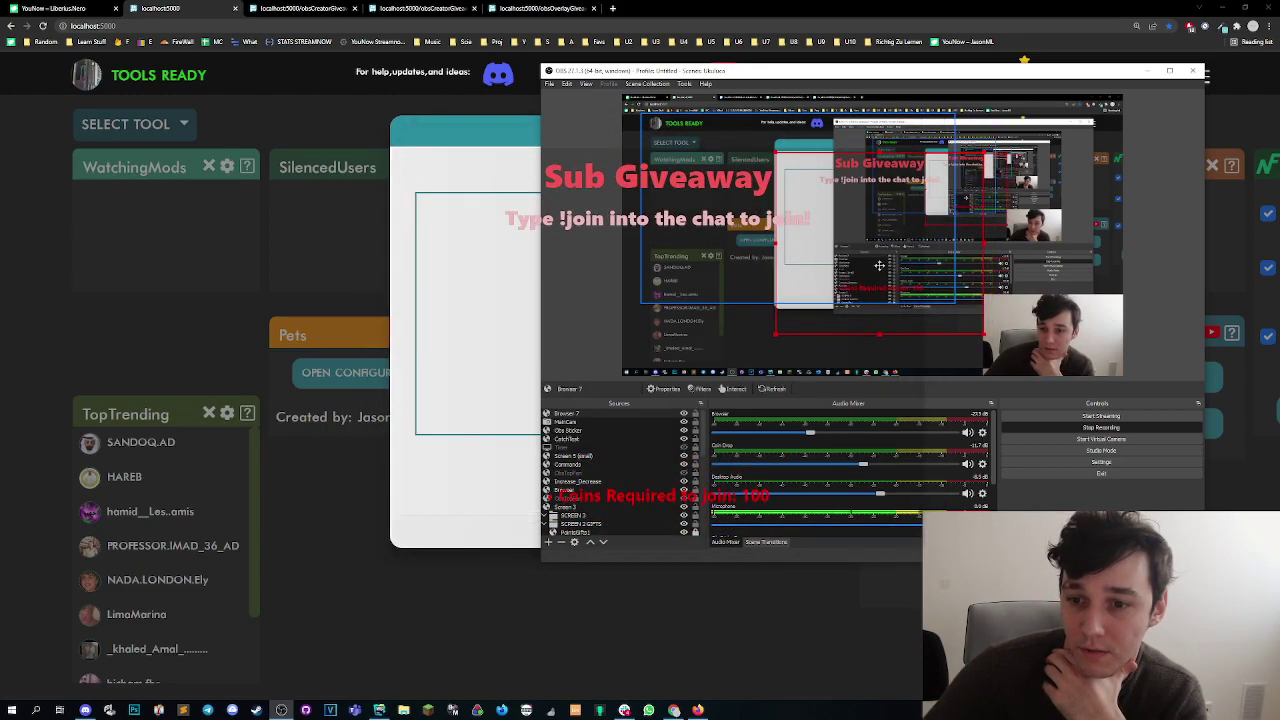